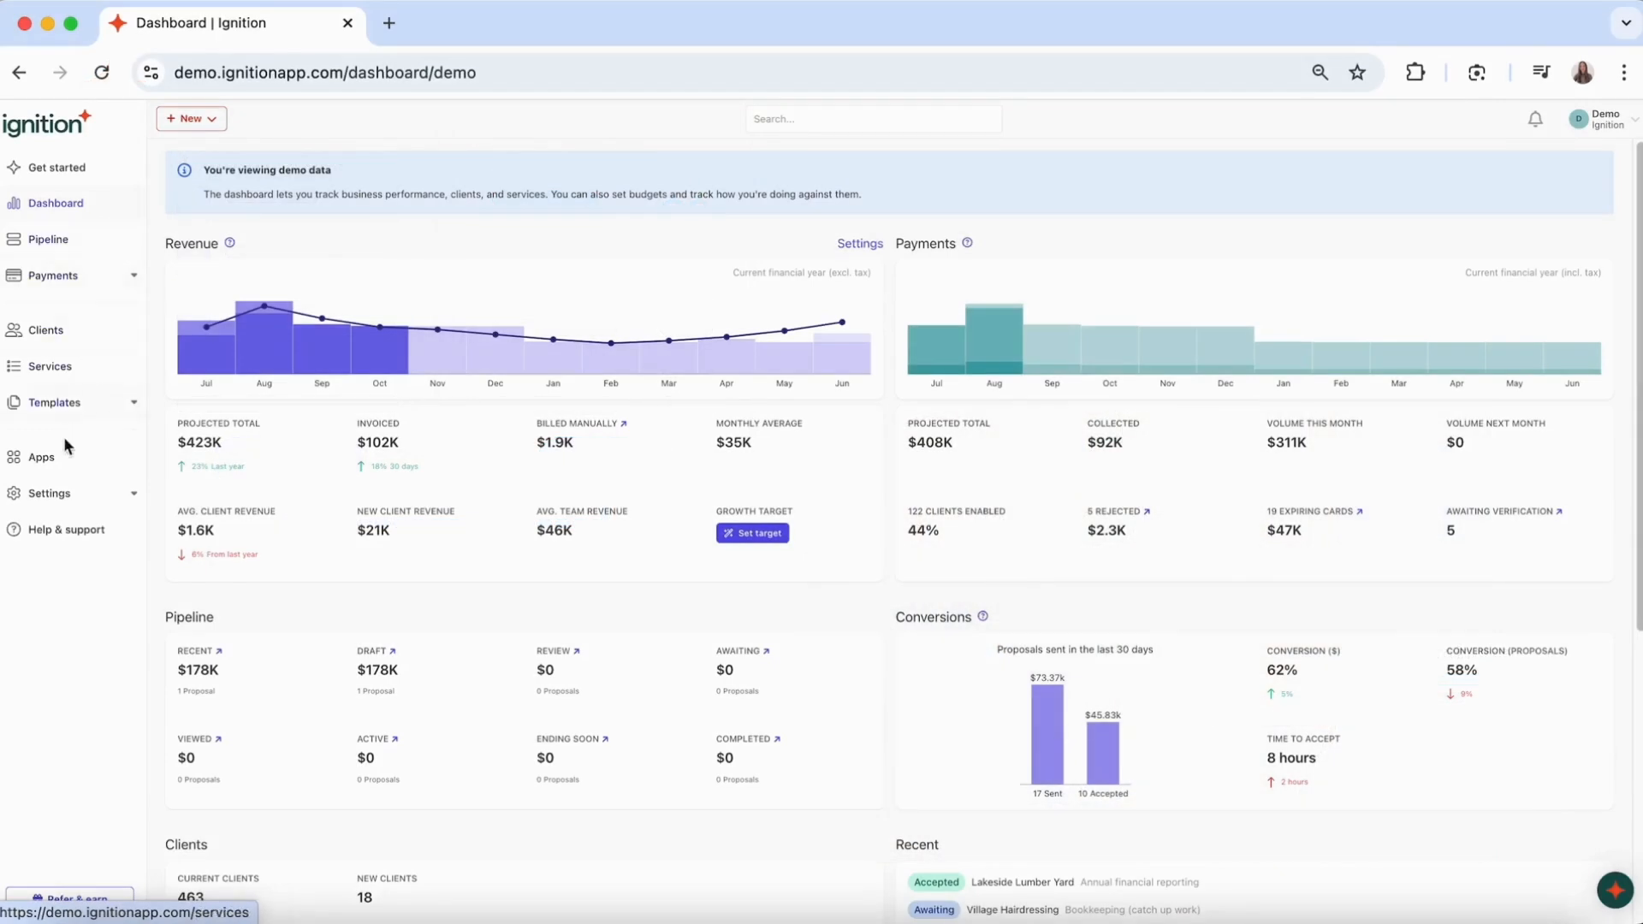
Connect the Xero app to Ignition and authorise access for one organisation.
{"action": "left_click", "coordinate": [54, 464]}
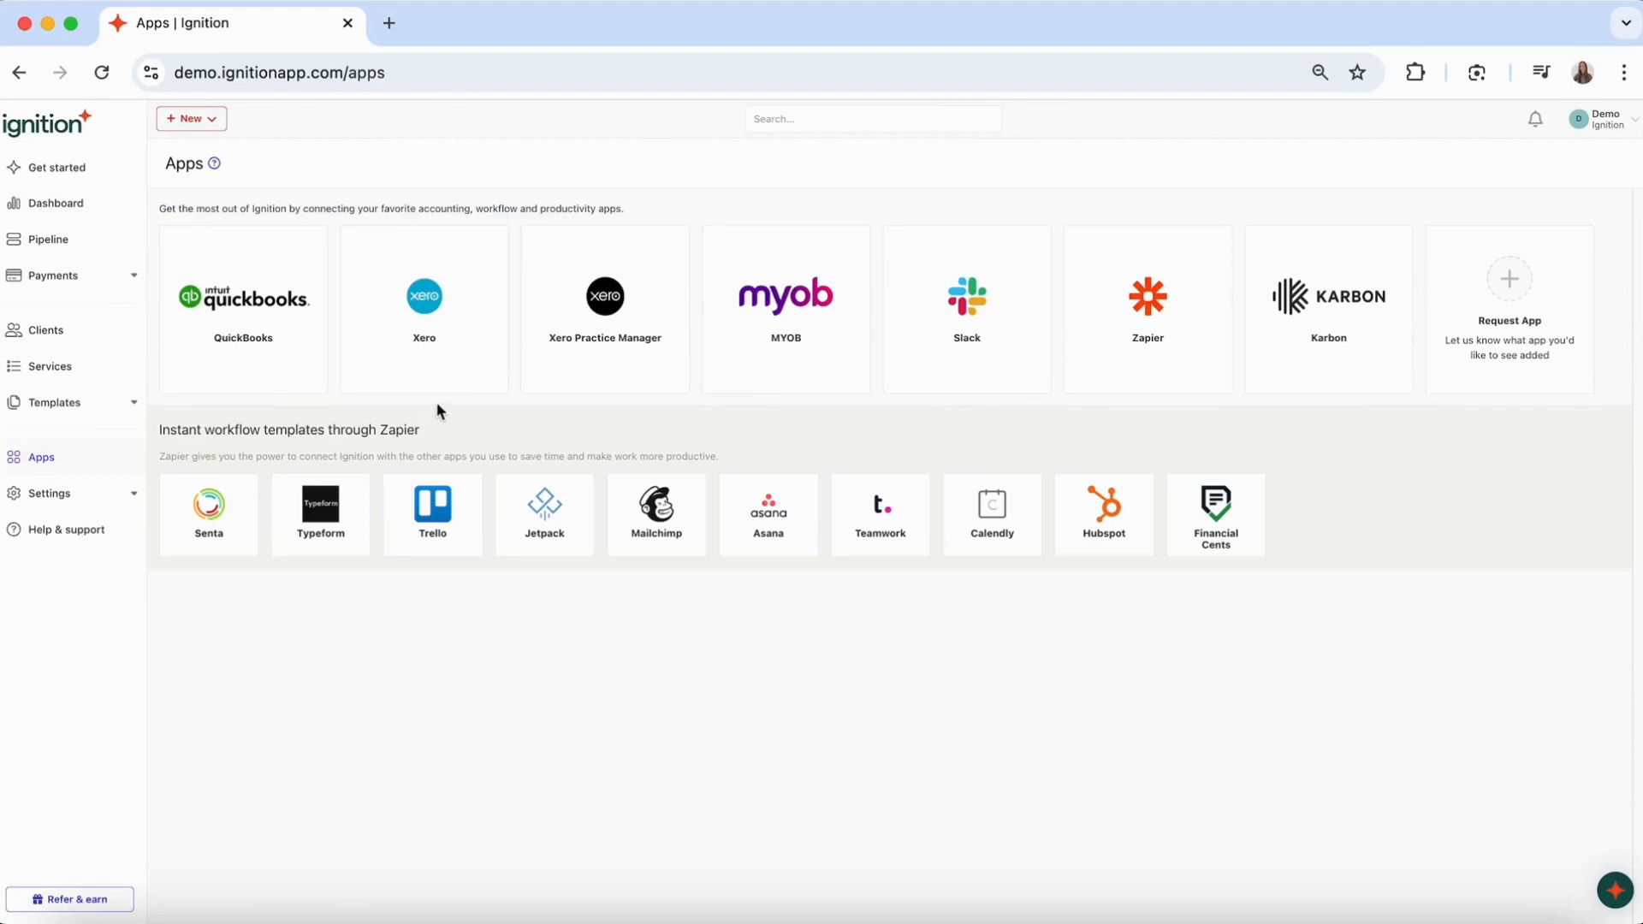
{"action": "left_click", "coordinate": [436, 374]}
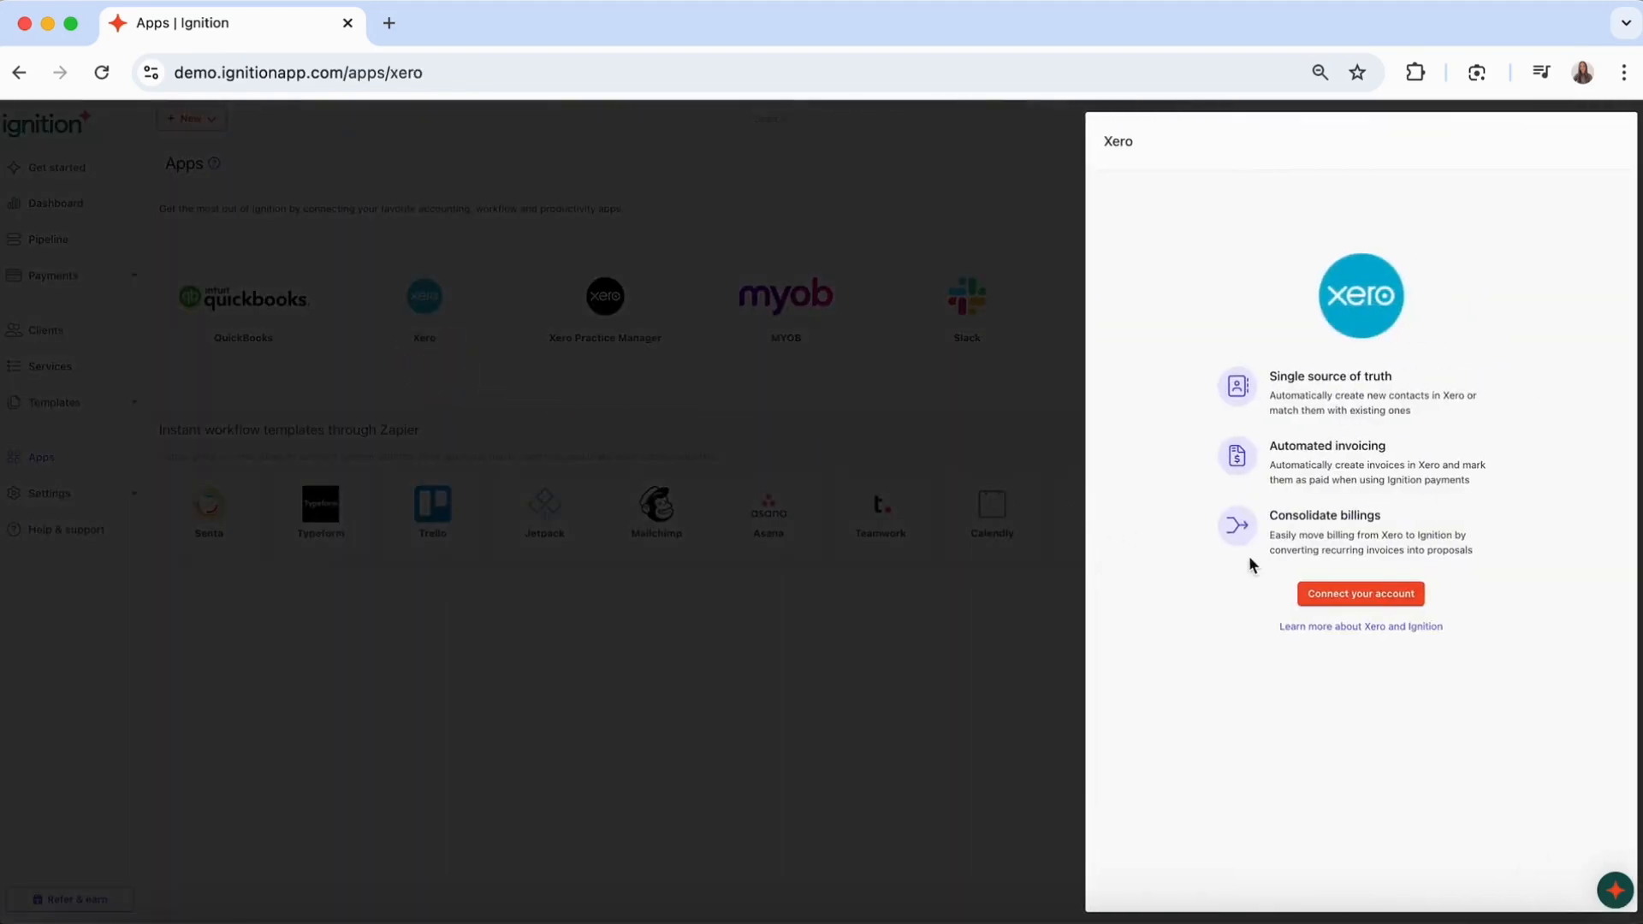
{"action": "left_click", "coordinate": [1373, 601]}
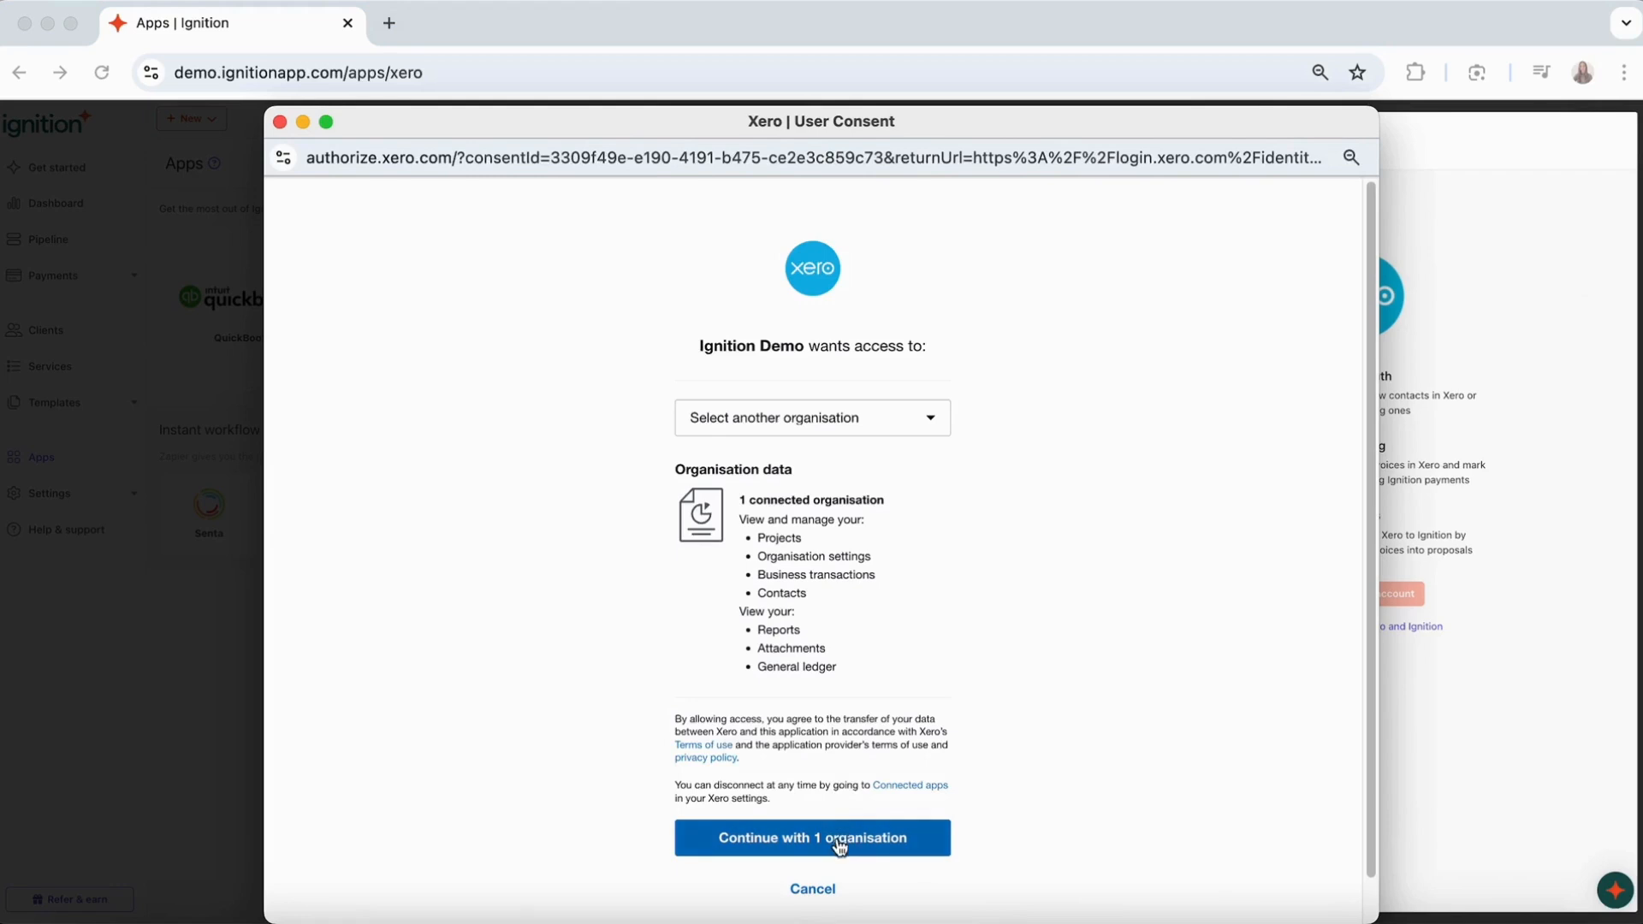
{"action": "left_click", "coordinate": [839, 848]}
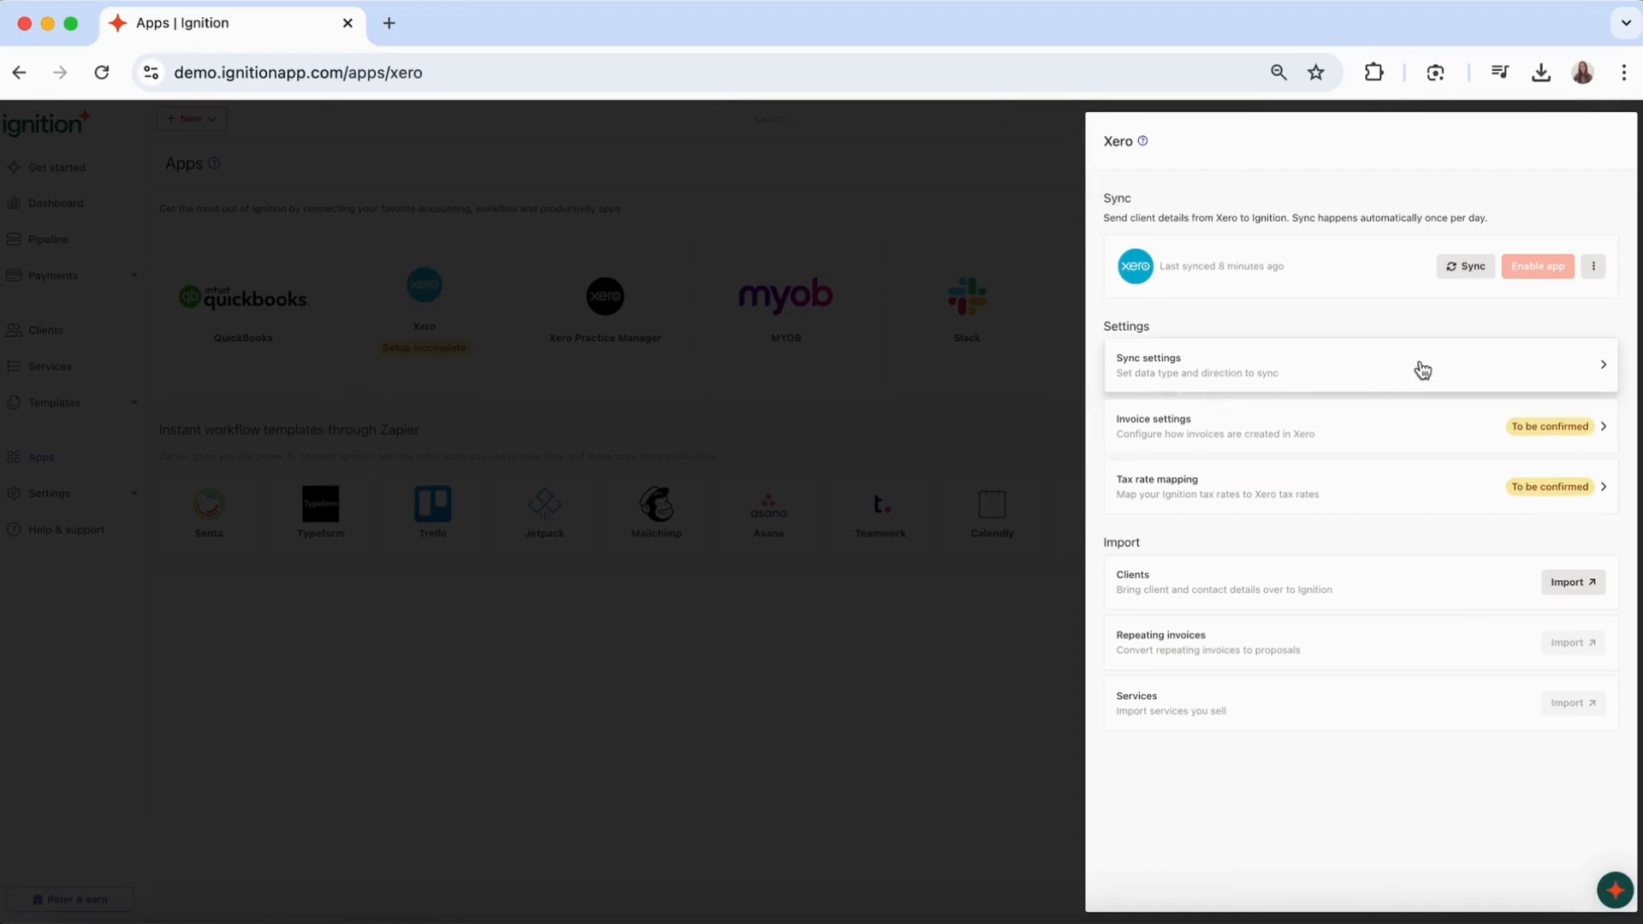
Set the data to sync to Xero to Client Name in the sync settings and confirm.
{"action": "left_click", "coordinate": [1423, 369]}
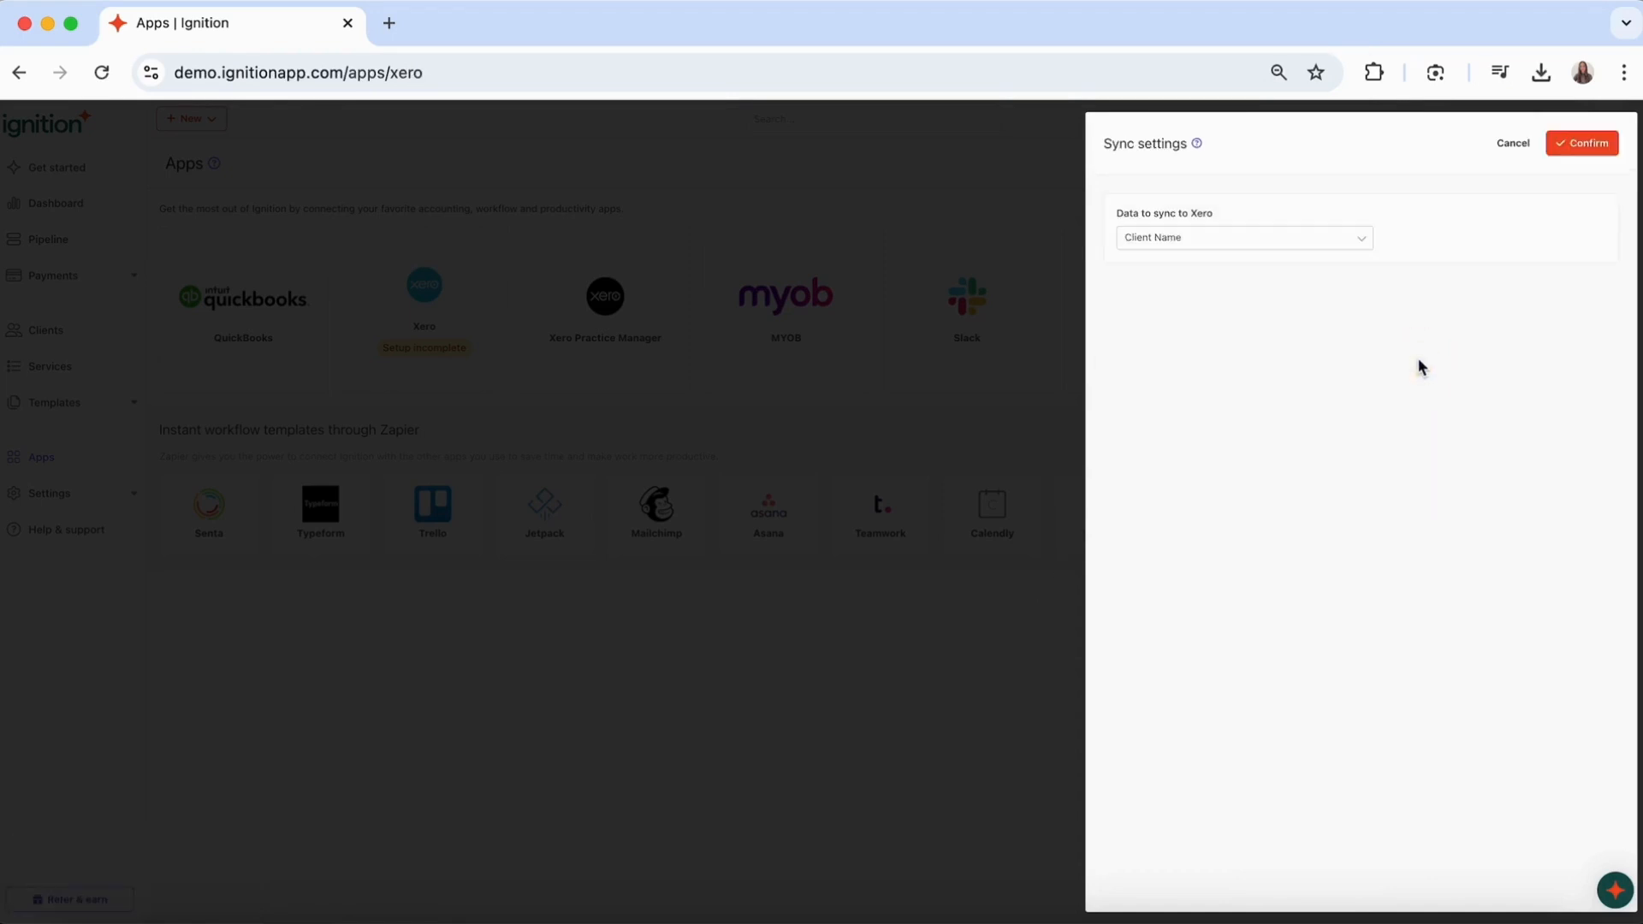
{"action": "left_click", "coordinate": [1344, 238]}
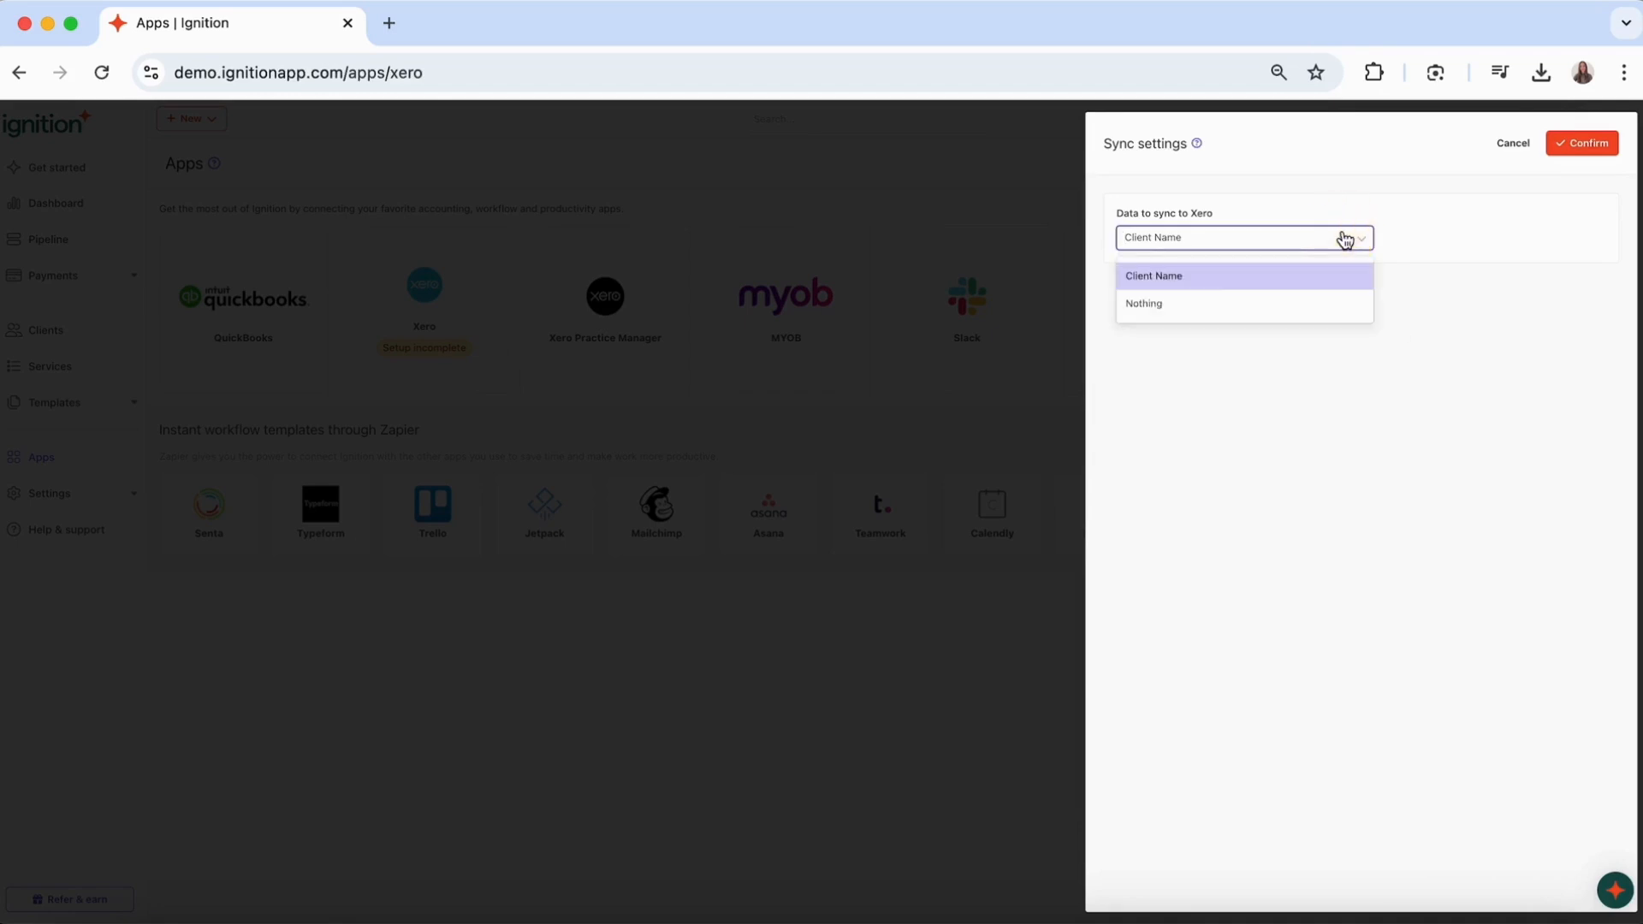
{"action": "left_click", "coordinate": [1322, 283]}
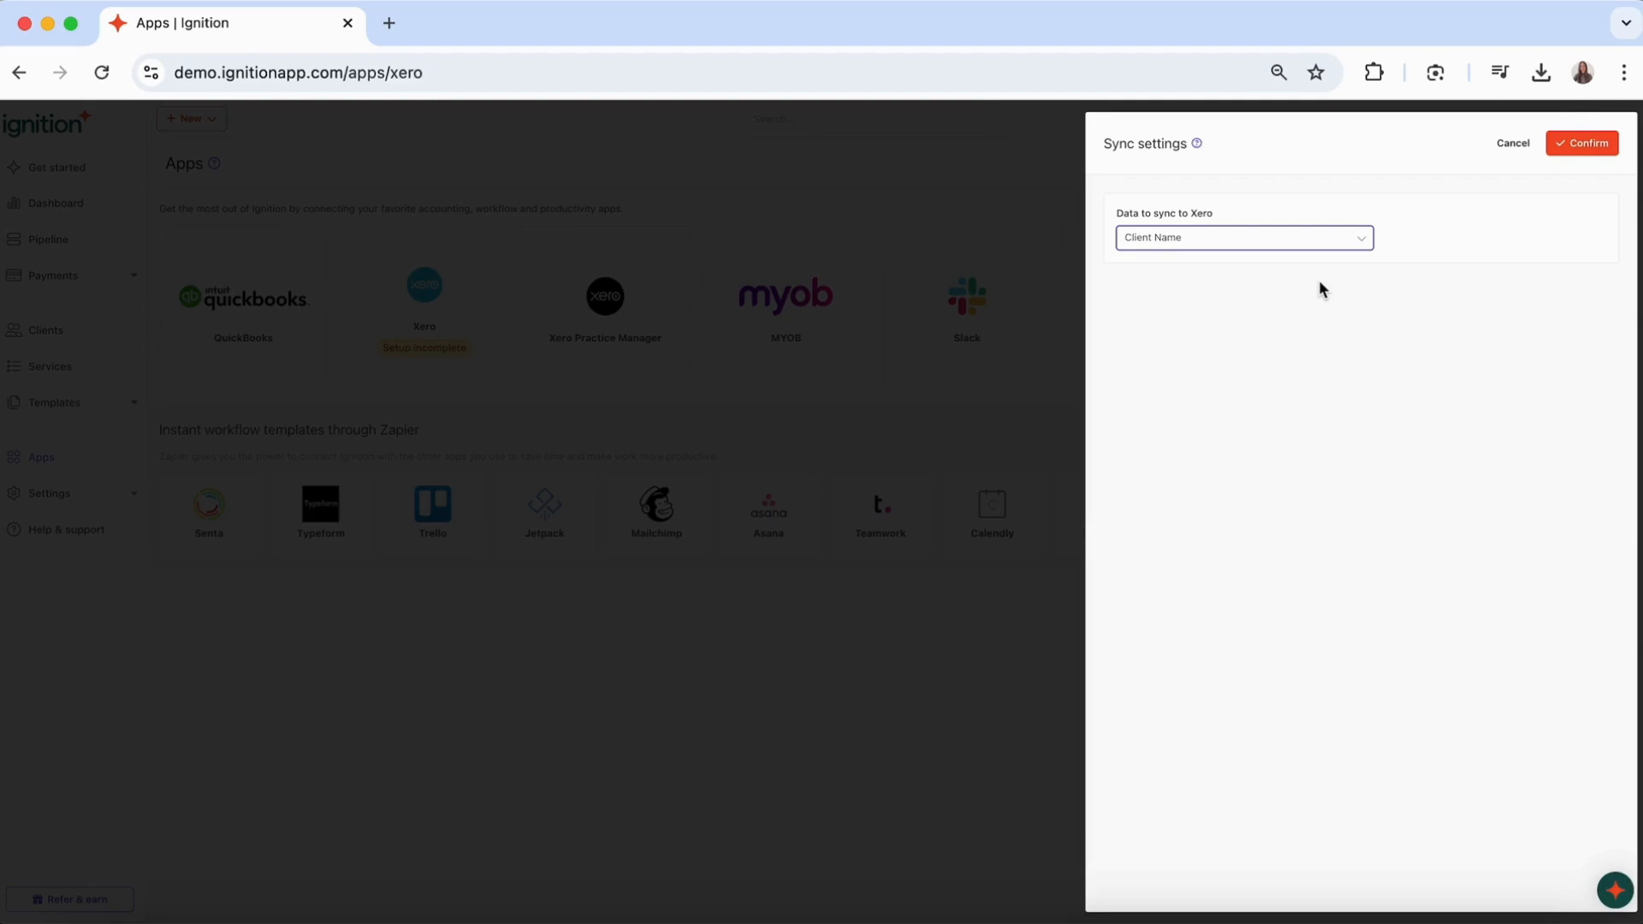
{"action": "left_click", "coordinate": [1354, 248]}
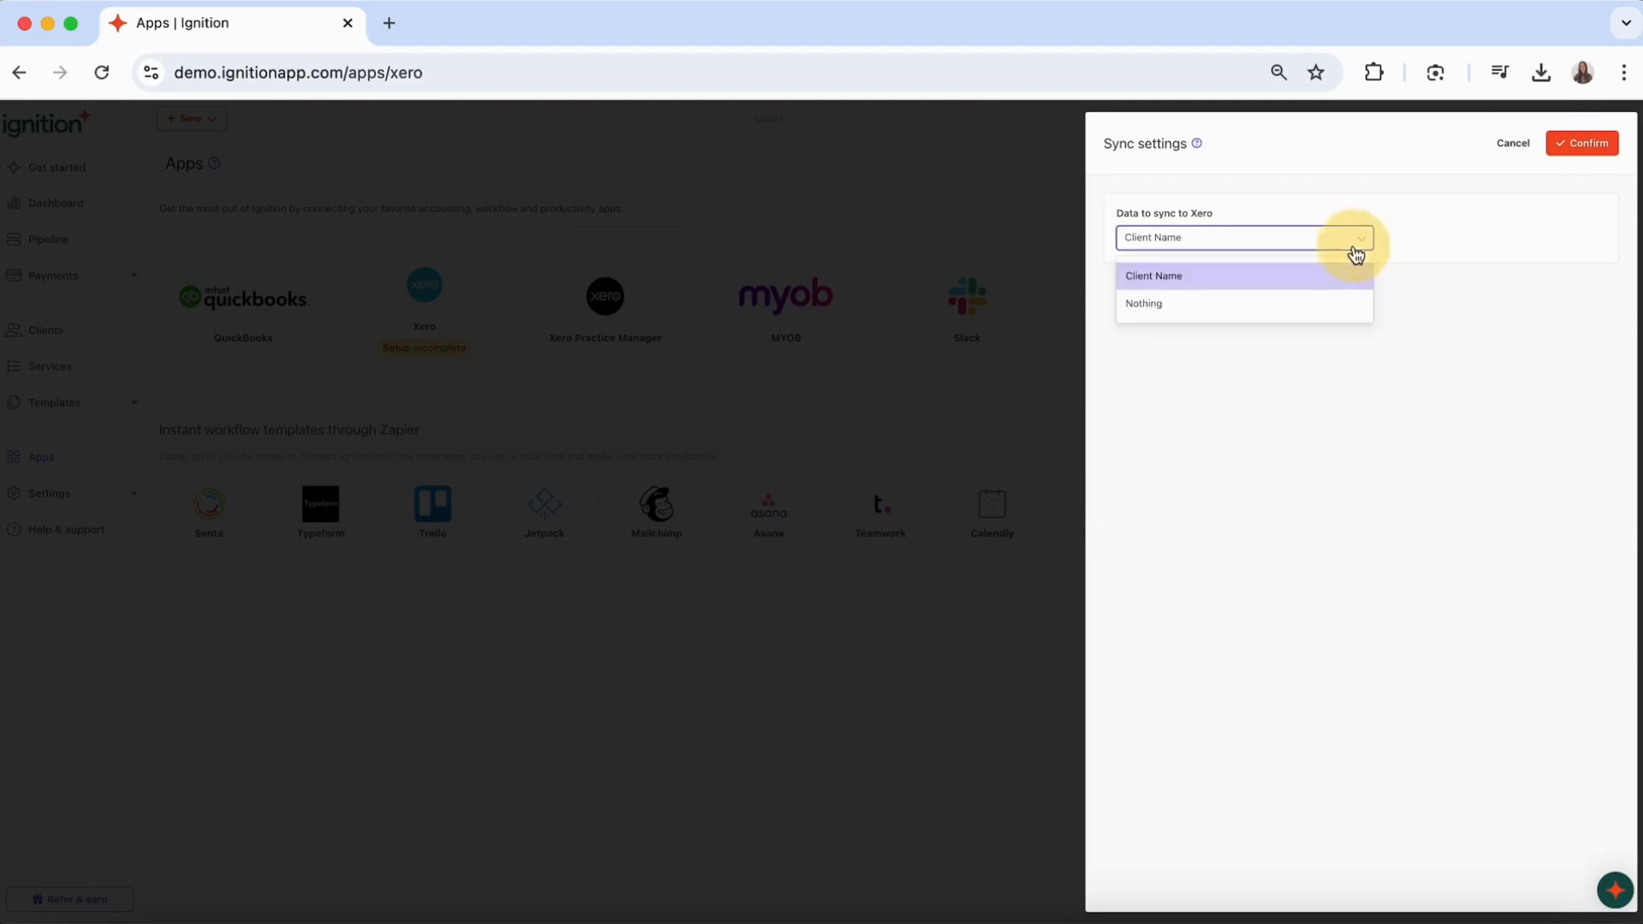
{"action": "left_click", "coordinate": [1306, 278]}
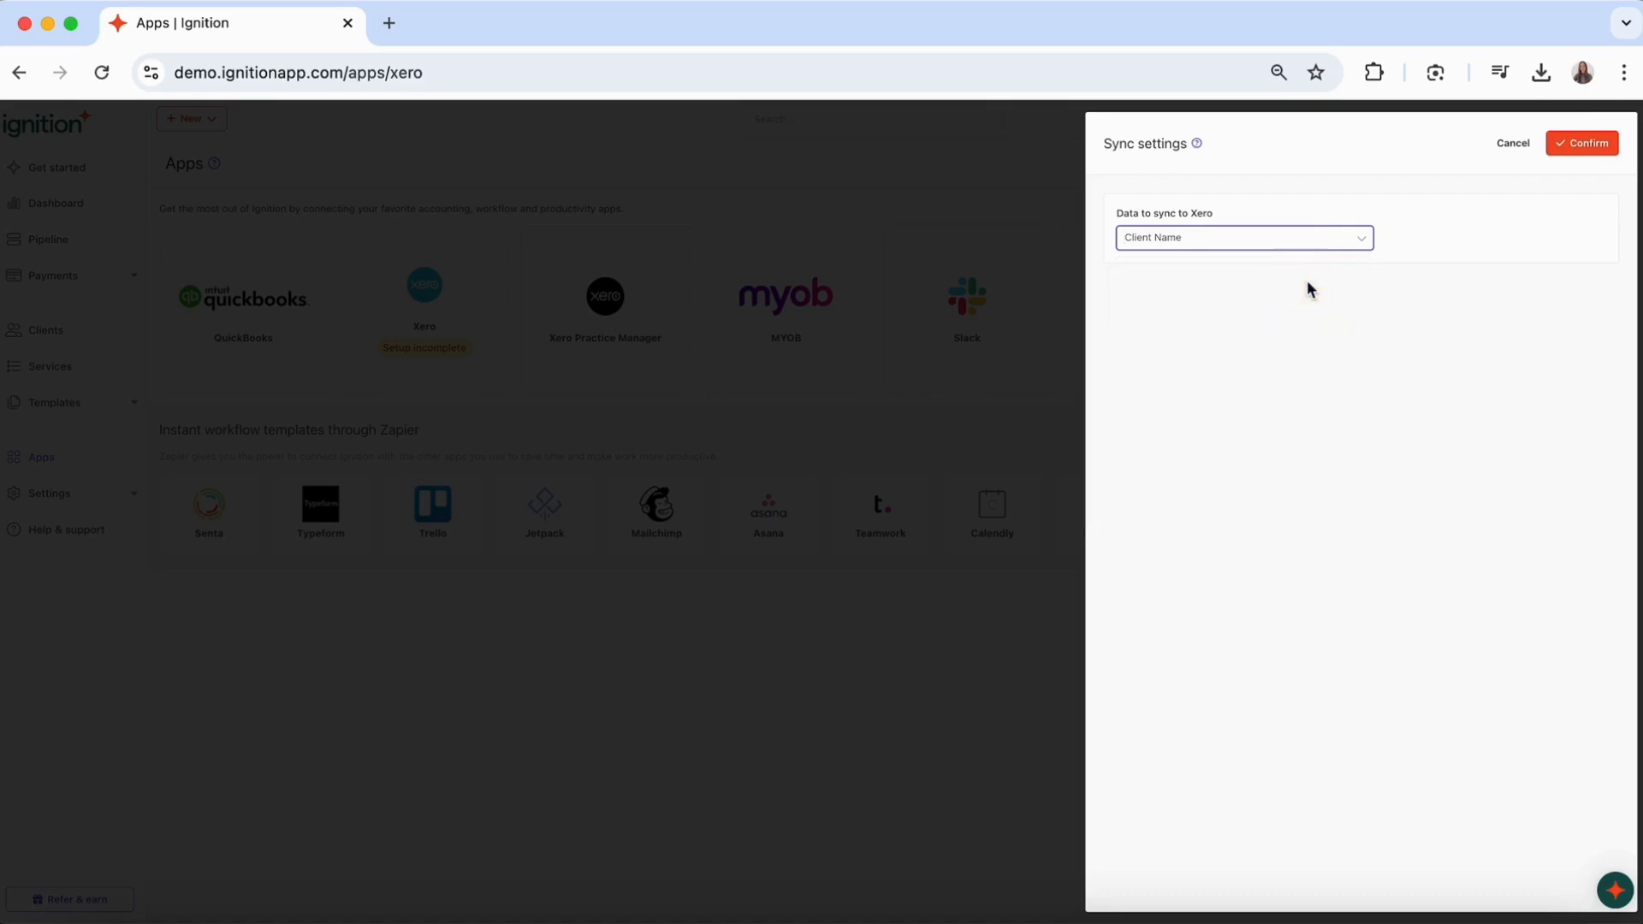
{"action": "left_click", "coordinate": [1599, 145]}
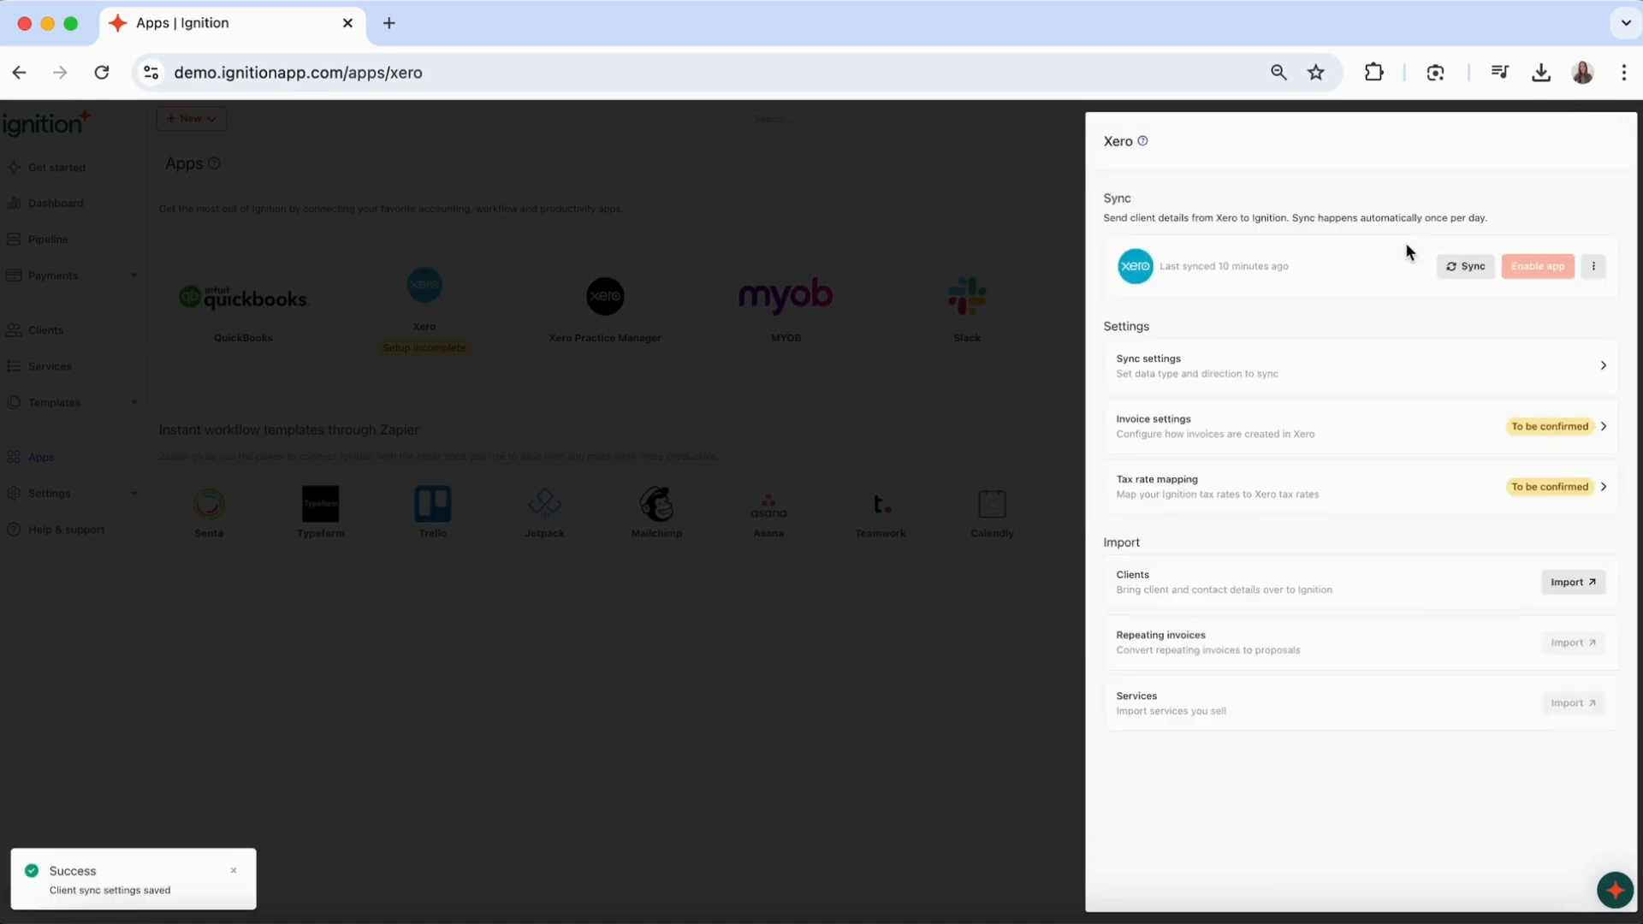
Open the Xero invoice settings and set Create invoices to enabled.
{"action": "left_click", "coordinate": [1429, 432]}
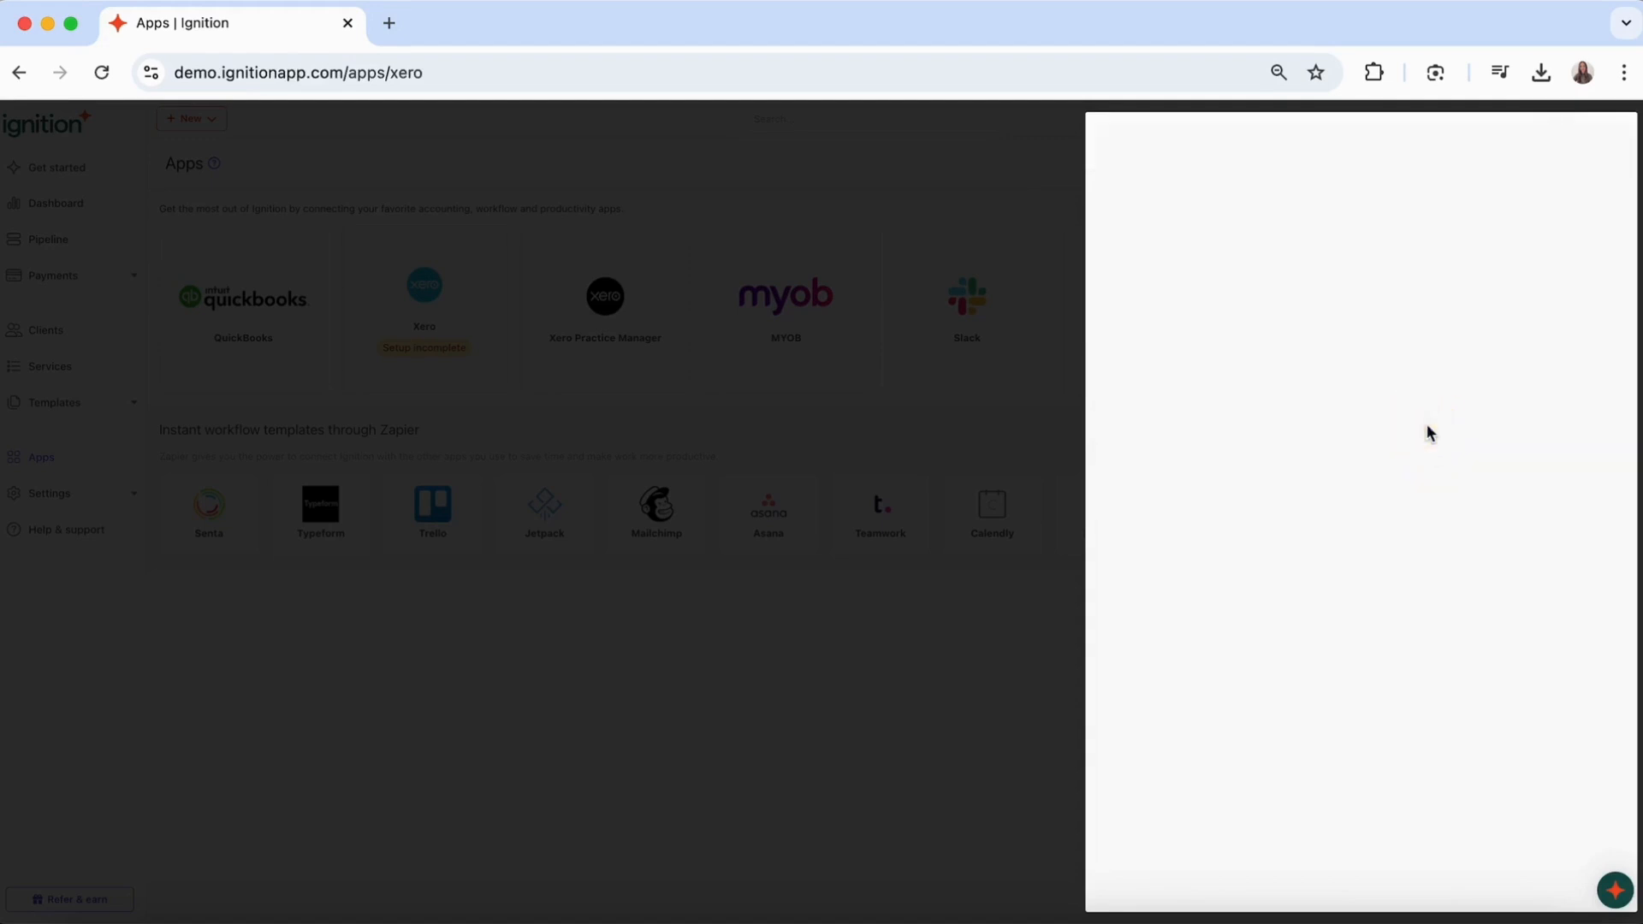
{"action": "left_click", "coordinate": [1135, 275]}
{"action": "left_click", "coordinate": [1142, 276]}
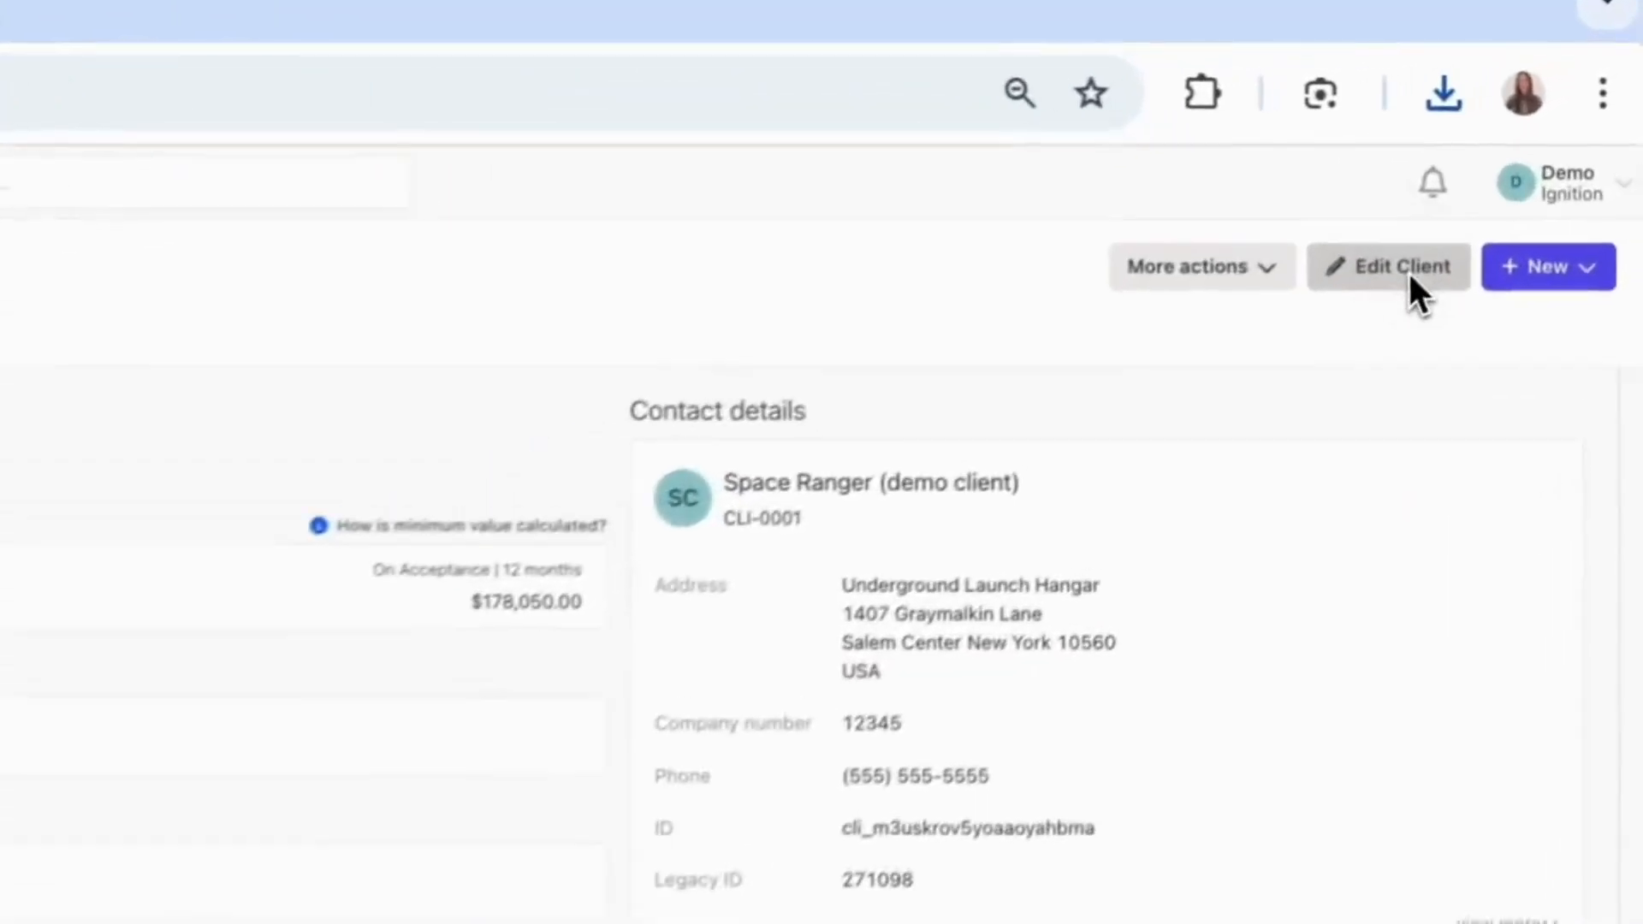
Edit the demo client's email preferences to use custom settings and switch off the invoice emails.
{"action": "left_click", "coordinate": [1520, 165]}
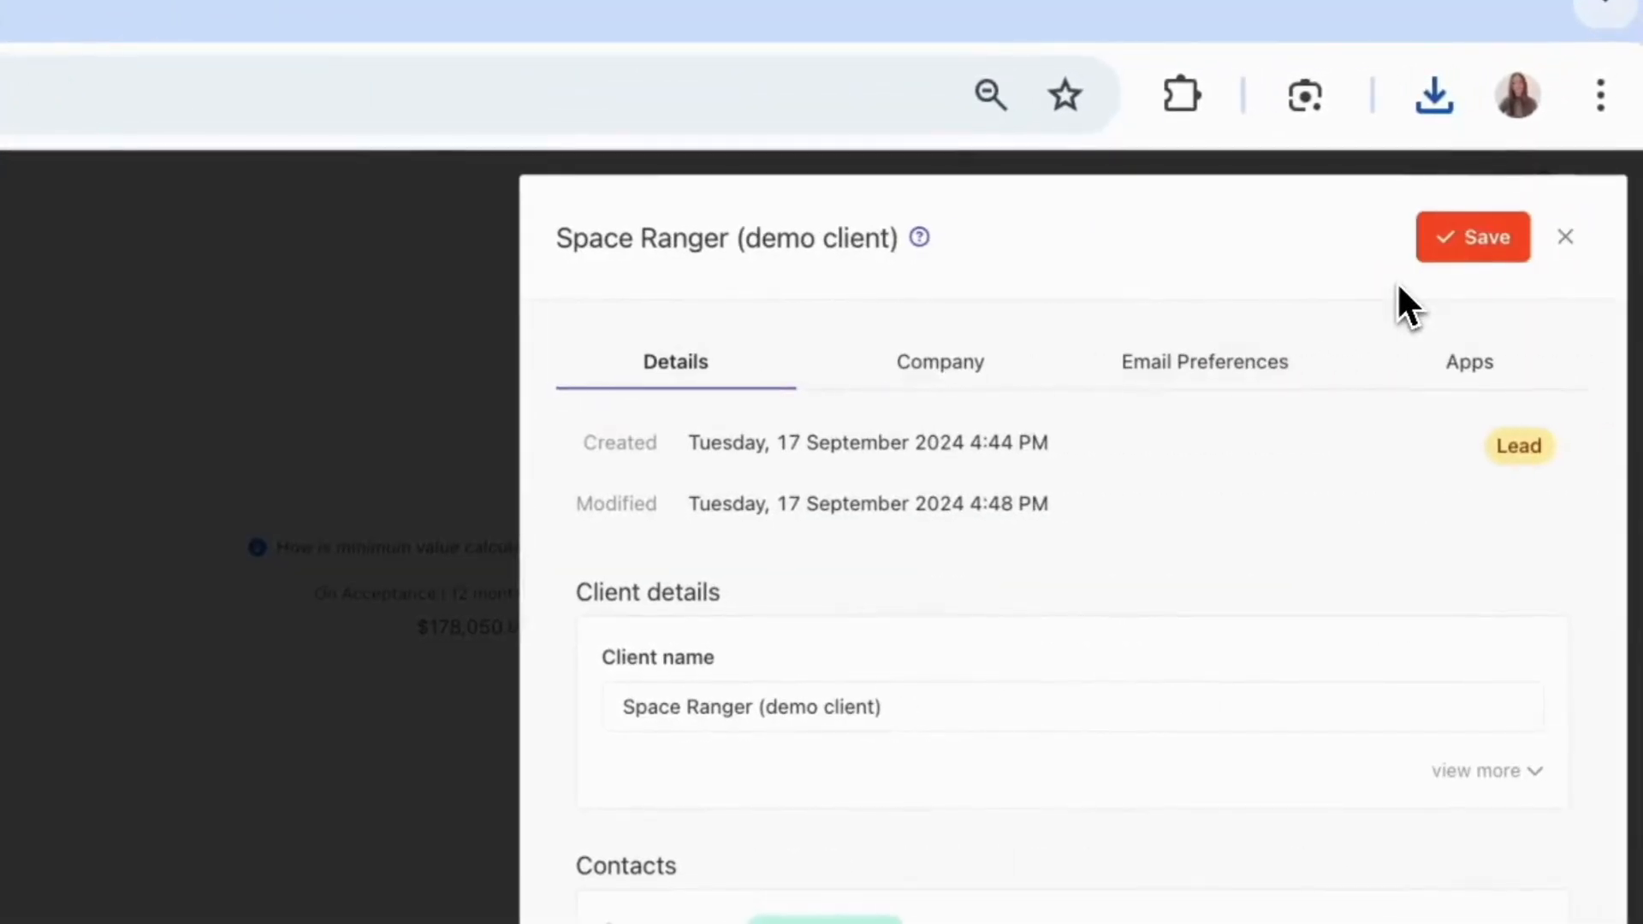
{"action": "left_click", "coordinate": [1180, 375]}
{"action": "left_click", "coordinate": [1528, 473]}
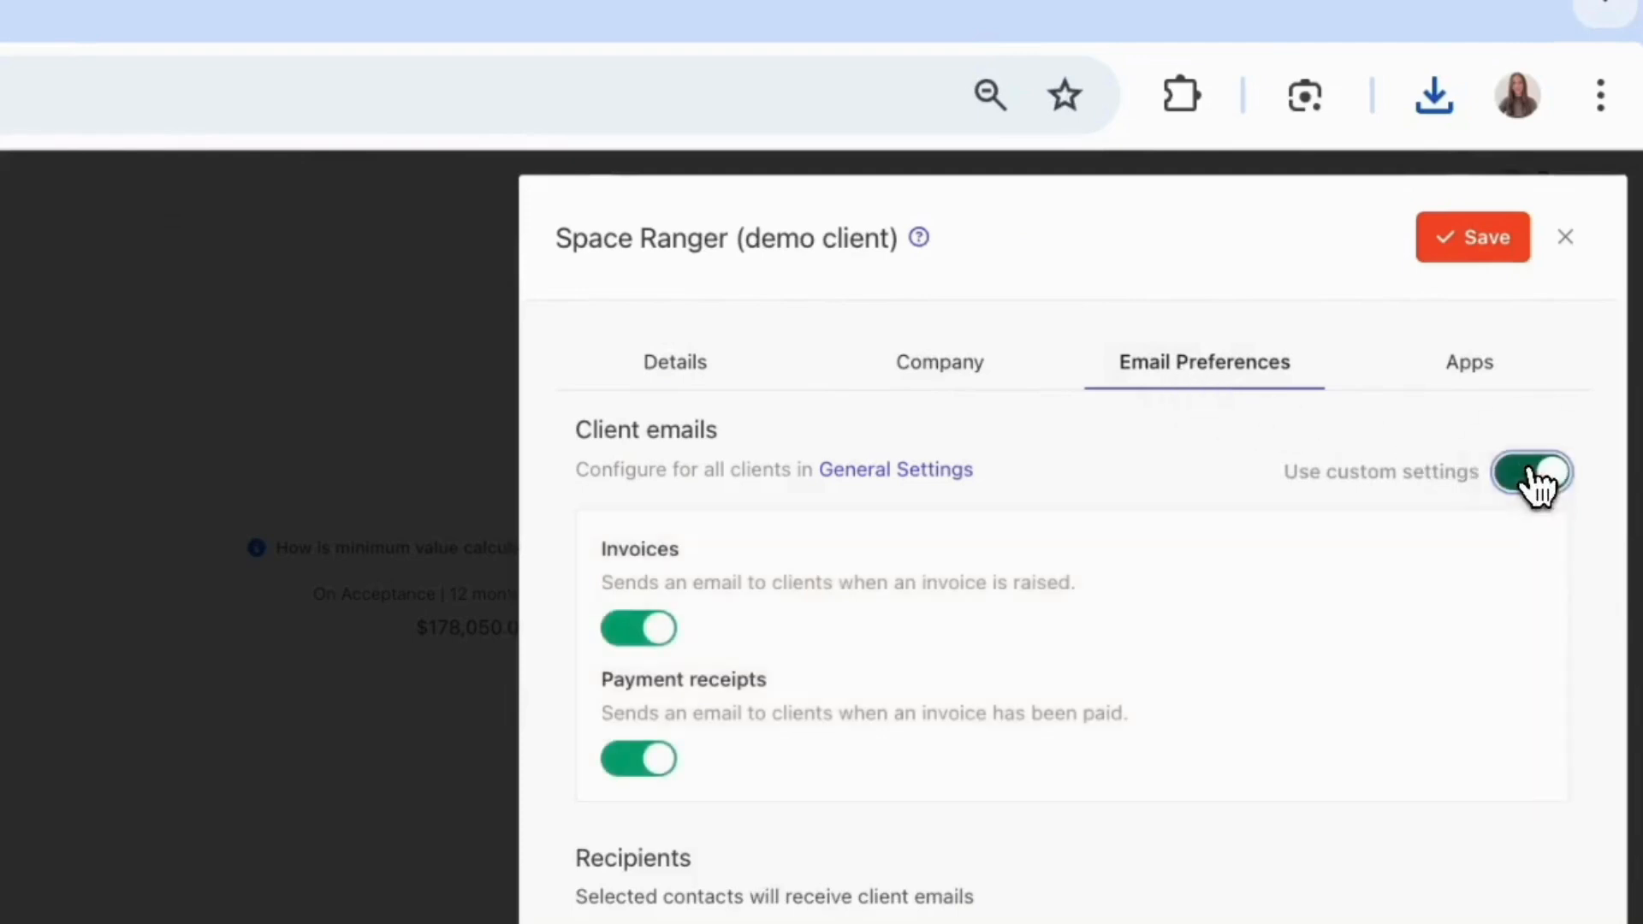
{"action": "left_click", "coordinate": [640, 633]}
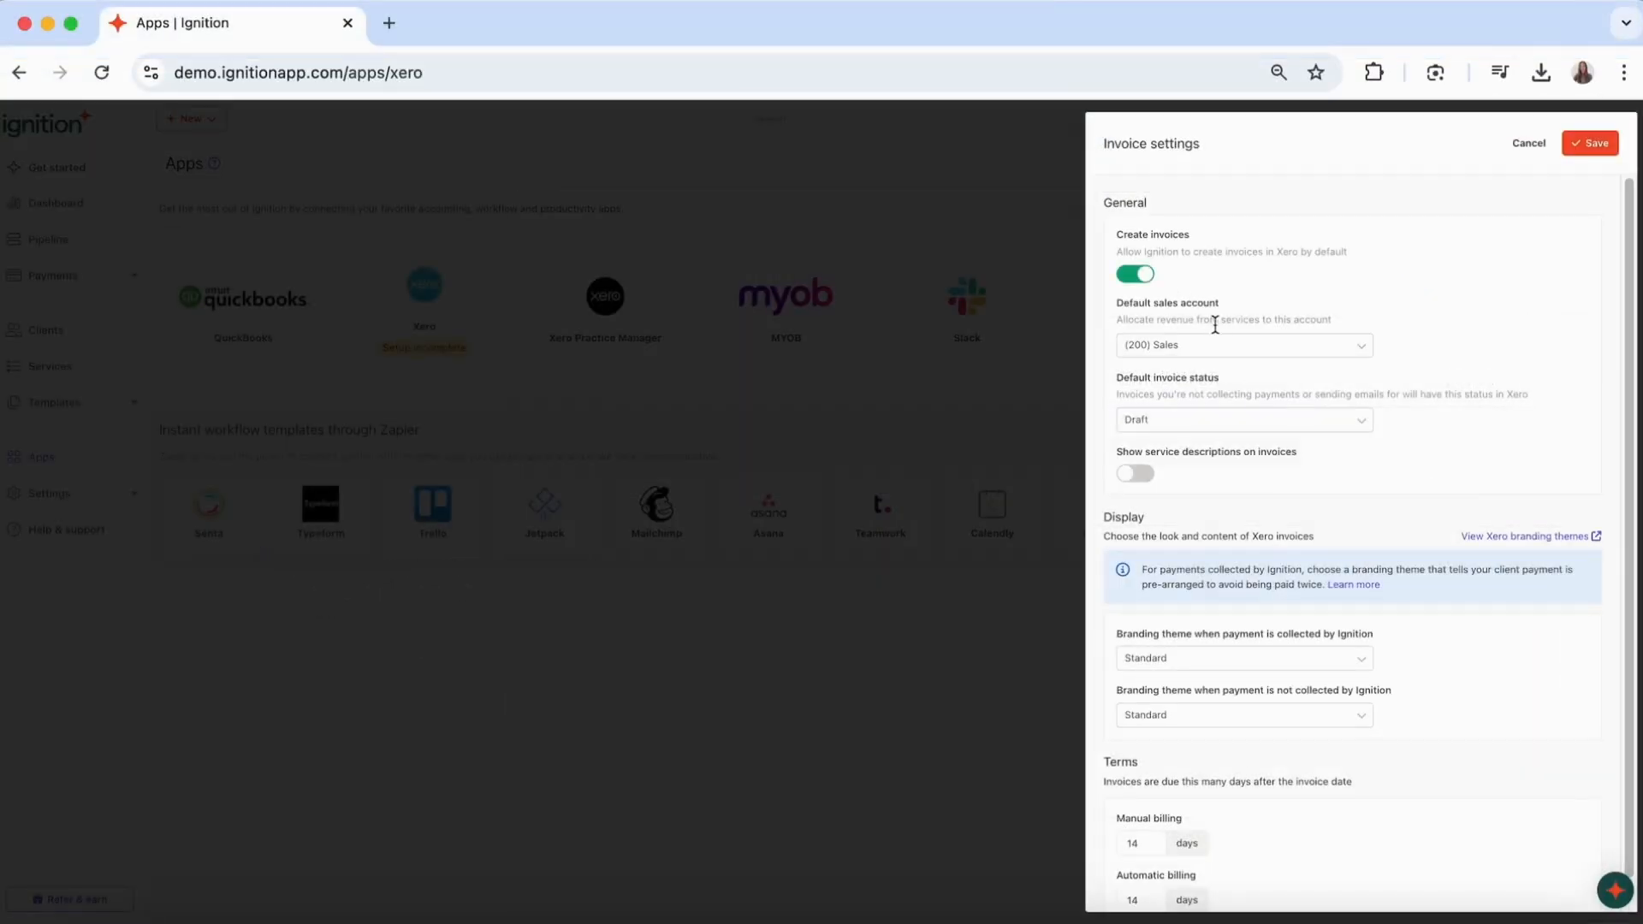
Choose (200) Sales as the default sales account in the Xero invoice settings.
{"action": "left_click", "coordinate": [1232, 351]}
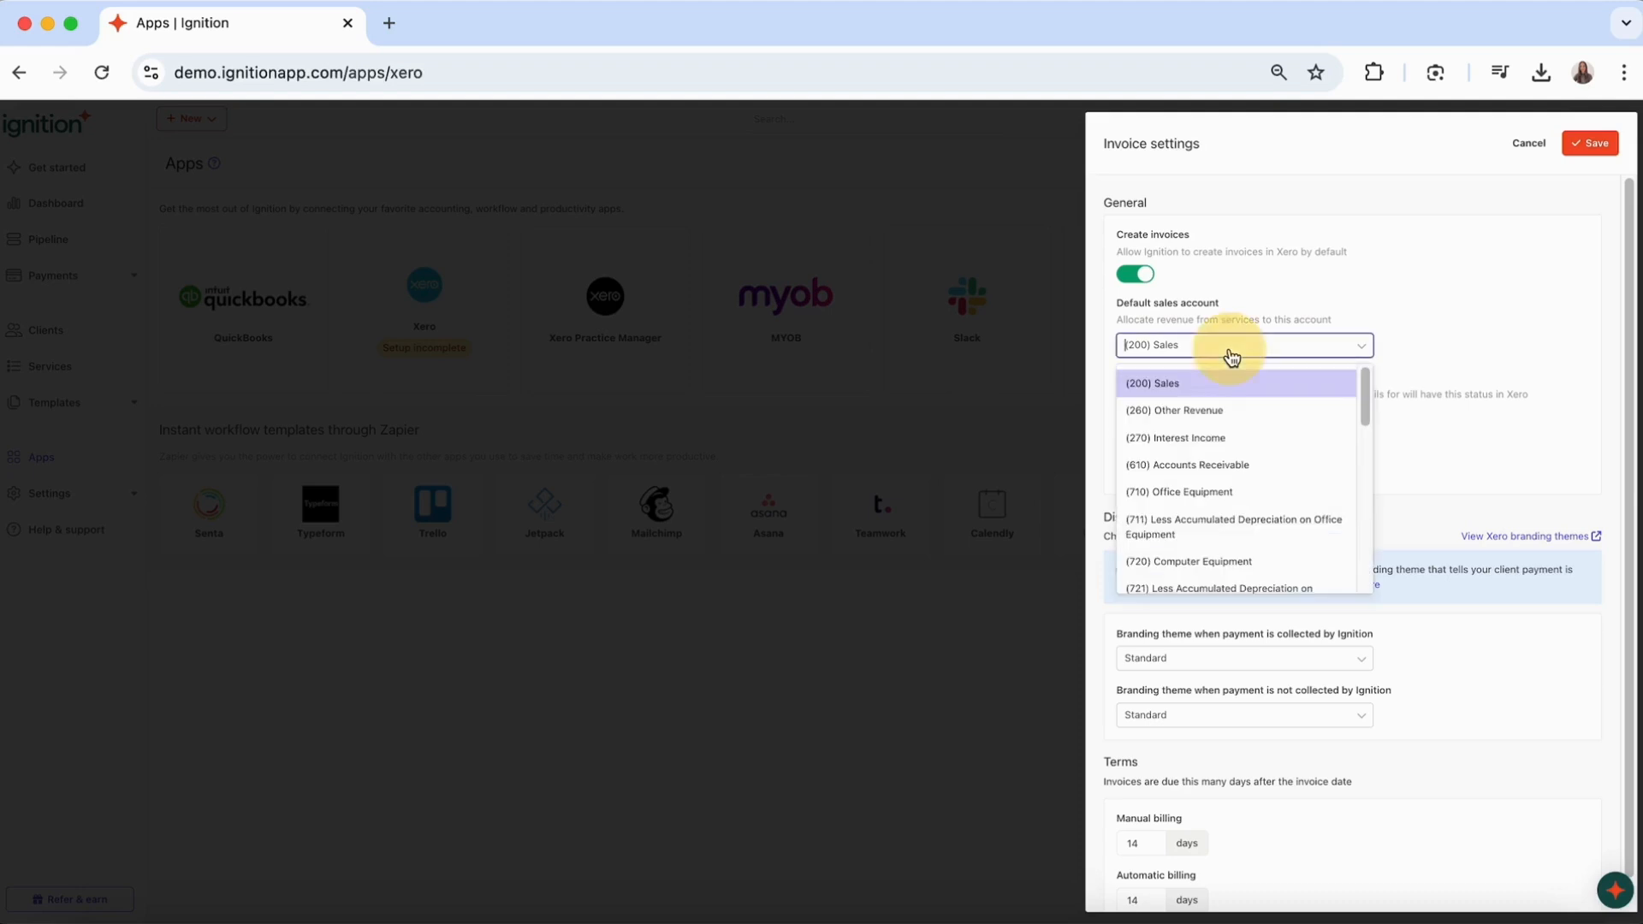
{"action": "scroll", "coordinate": [1260, 470], "scroll_direction": "down", "scroll_amount": 10}
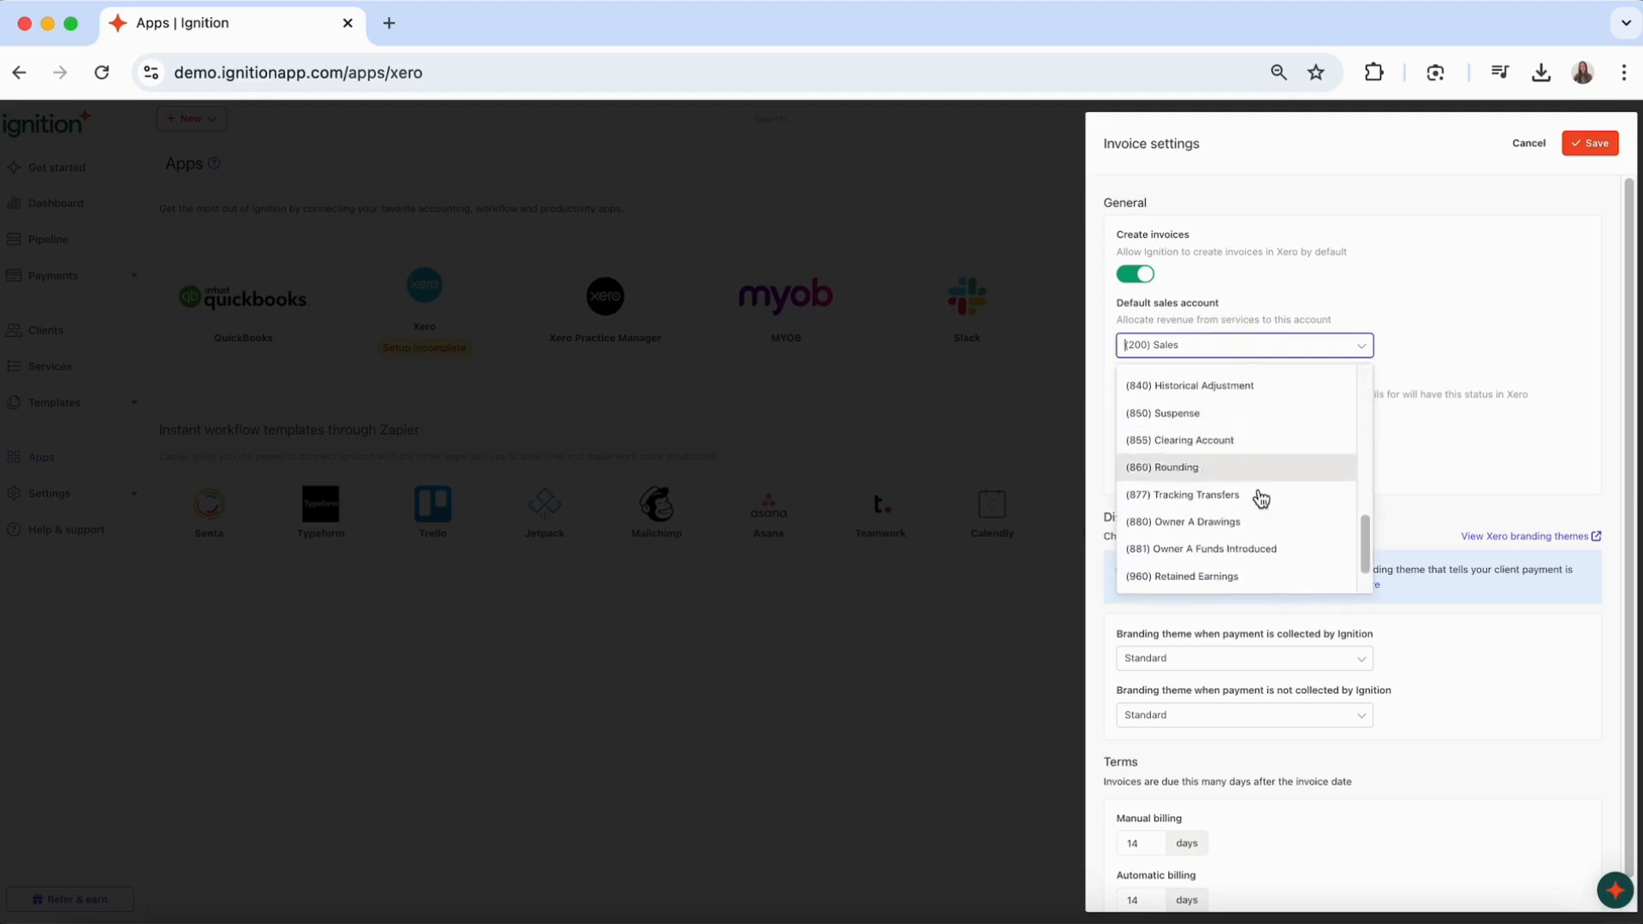
{"action": "scroll", "coordinate": [1262, 512], "scroll_direction": "up", "scroll_amount": 10}
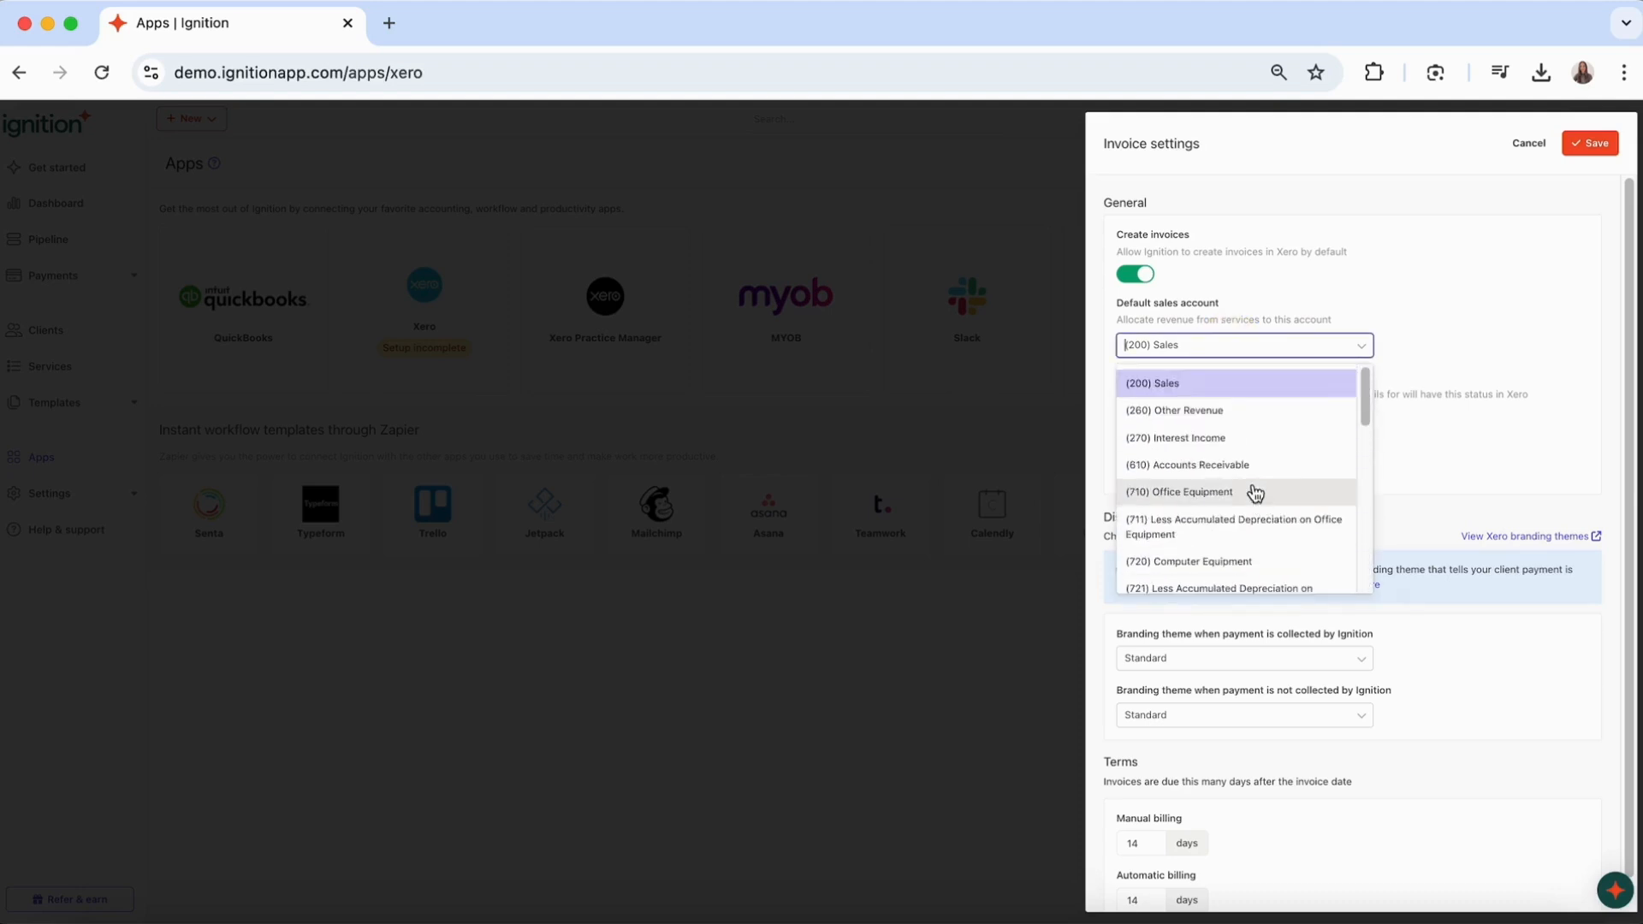
{"action": "left_click", "coordinate": [1188, 395]}
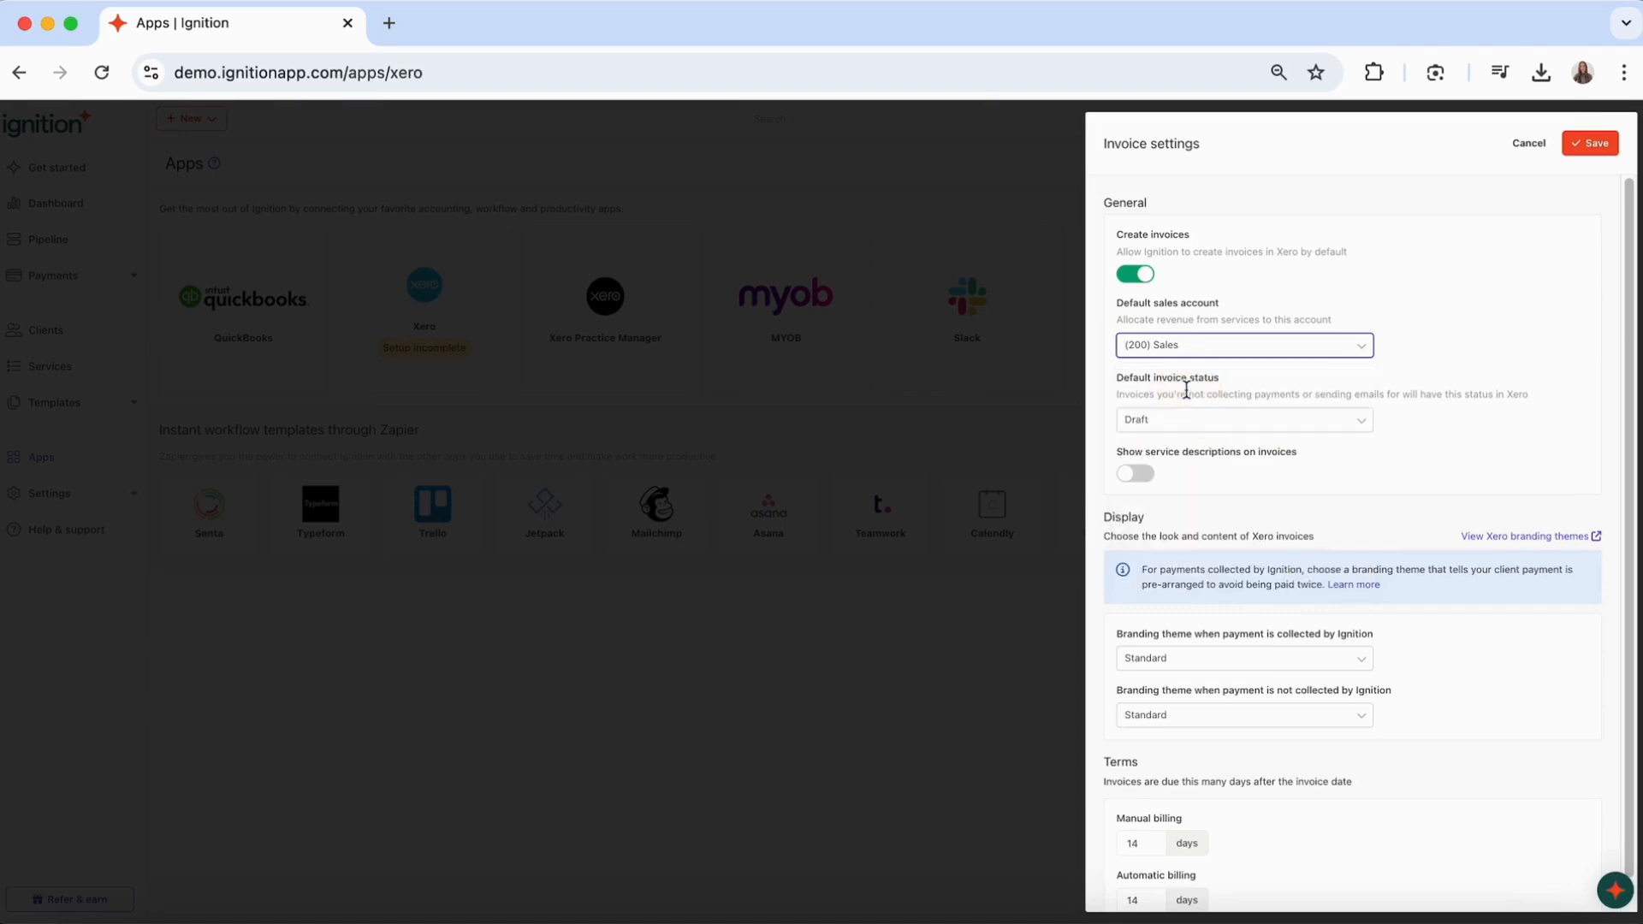
Set the default invoice status to Awaiting Payment, and switch service descriptions on invoices on and off again.
{"action": "left_click", "coordinate": [1273, 427]}
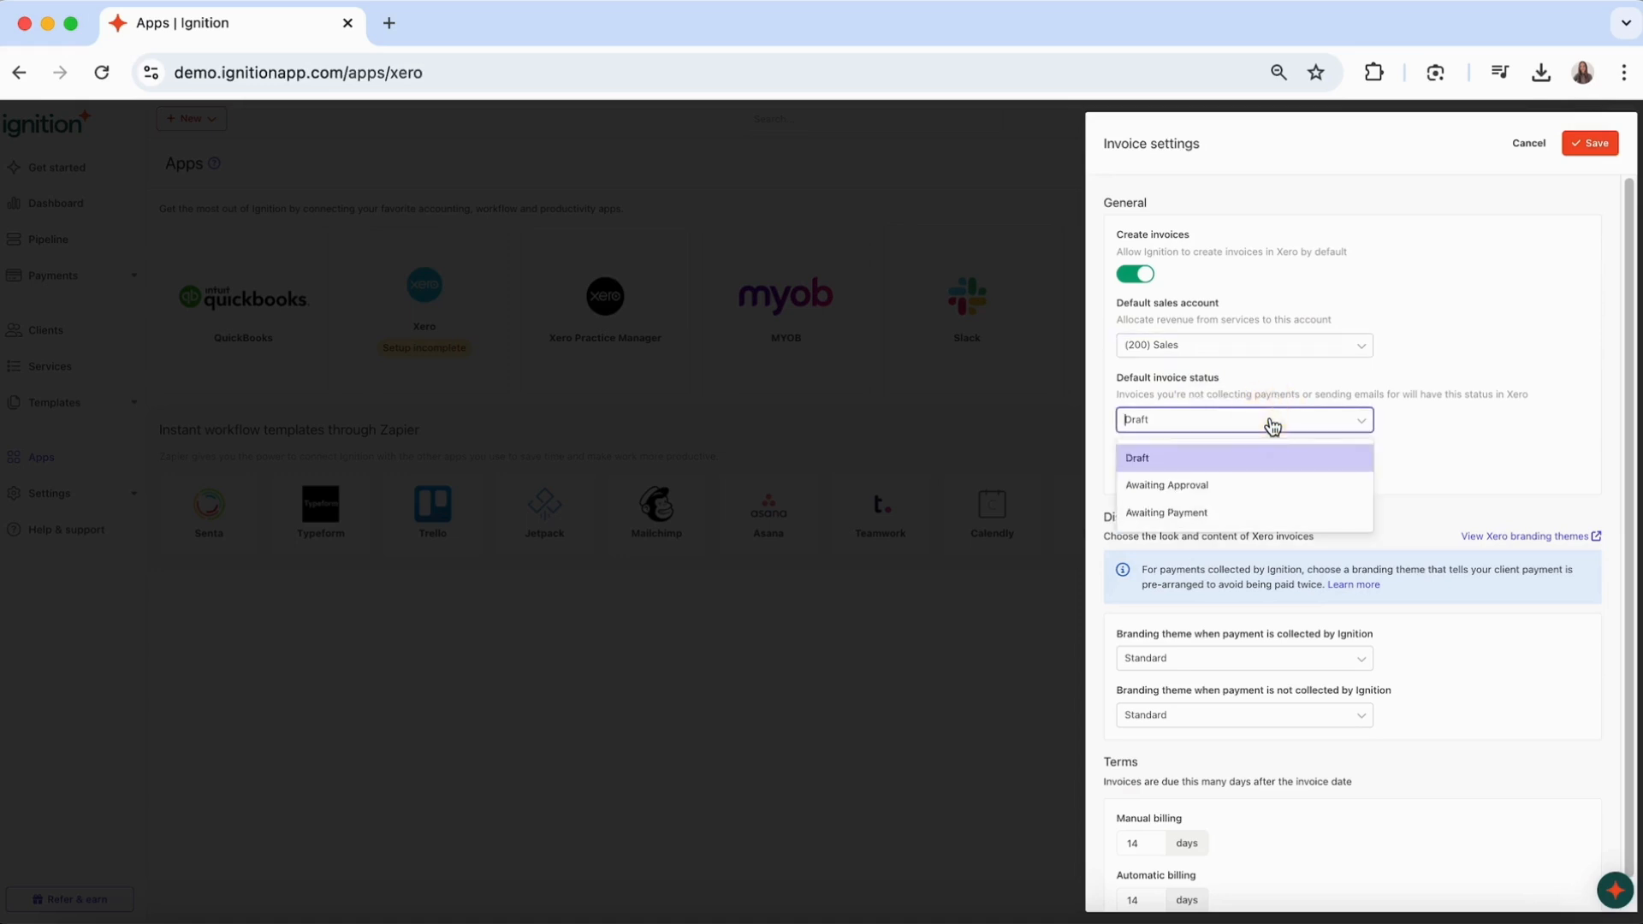
{"action": "left_click", "coordinate": [1238, 512]}
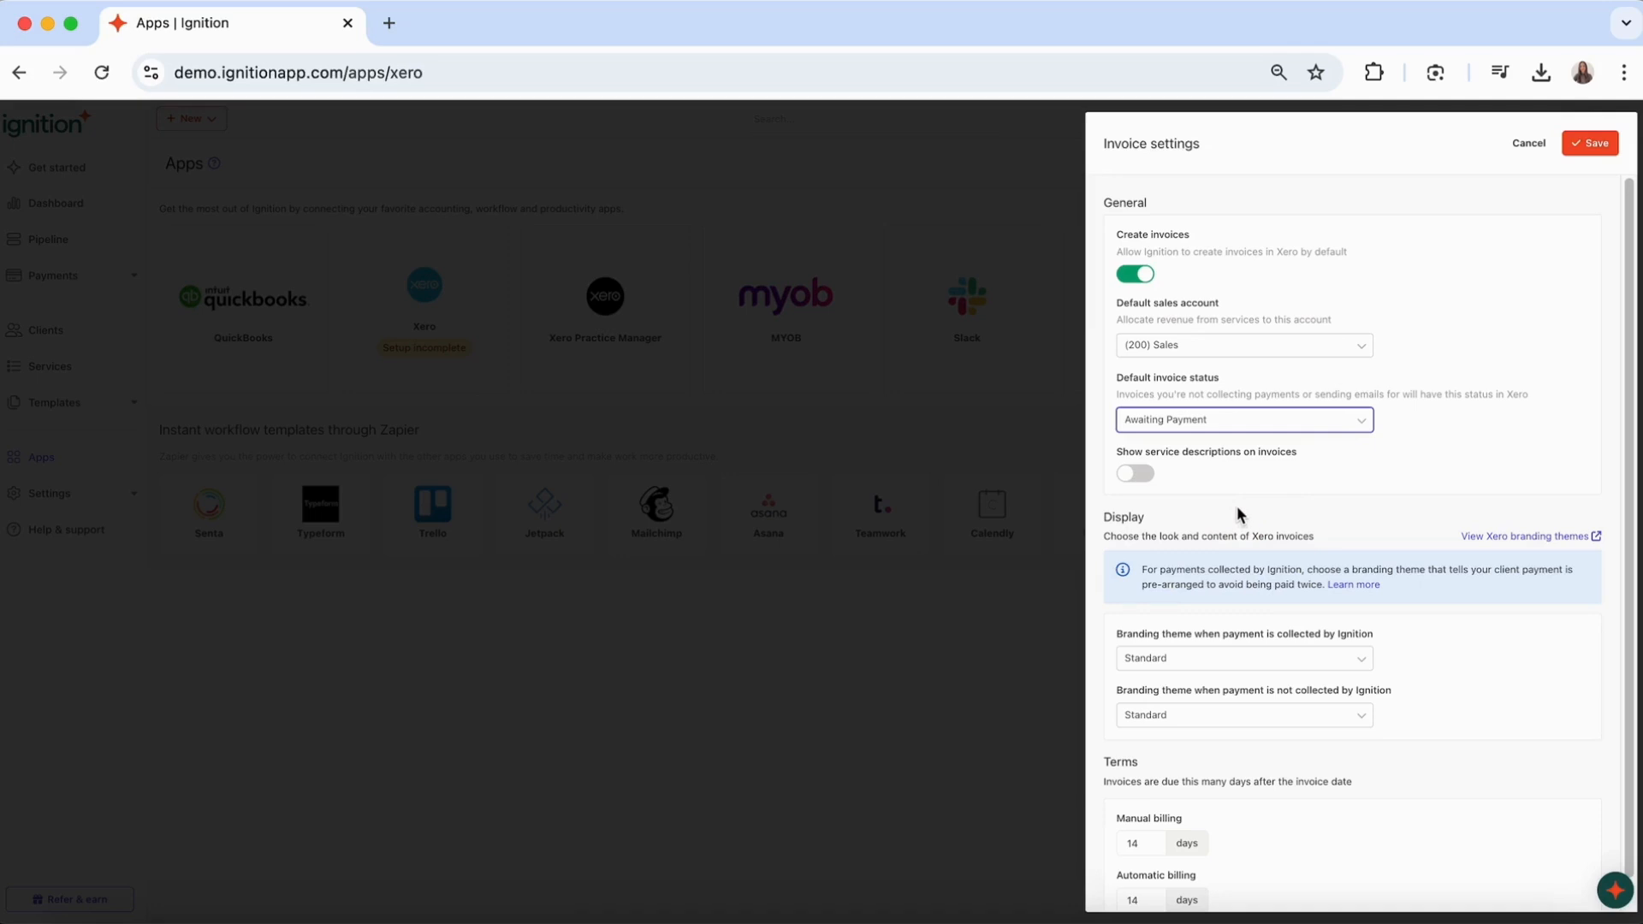
{"action": "left_click", "coordinate": [1139, 479]}
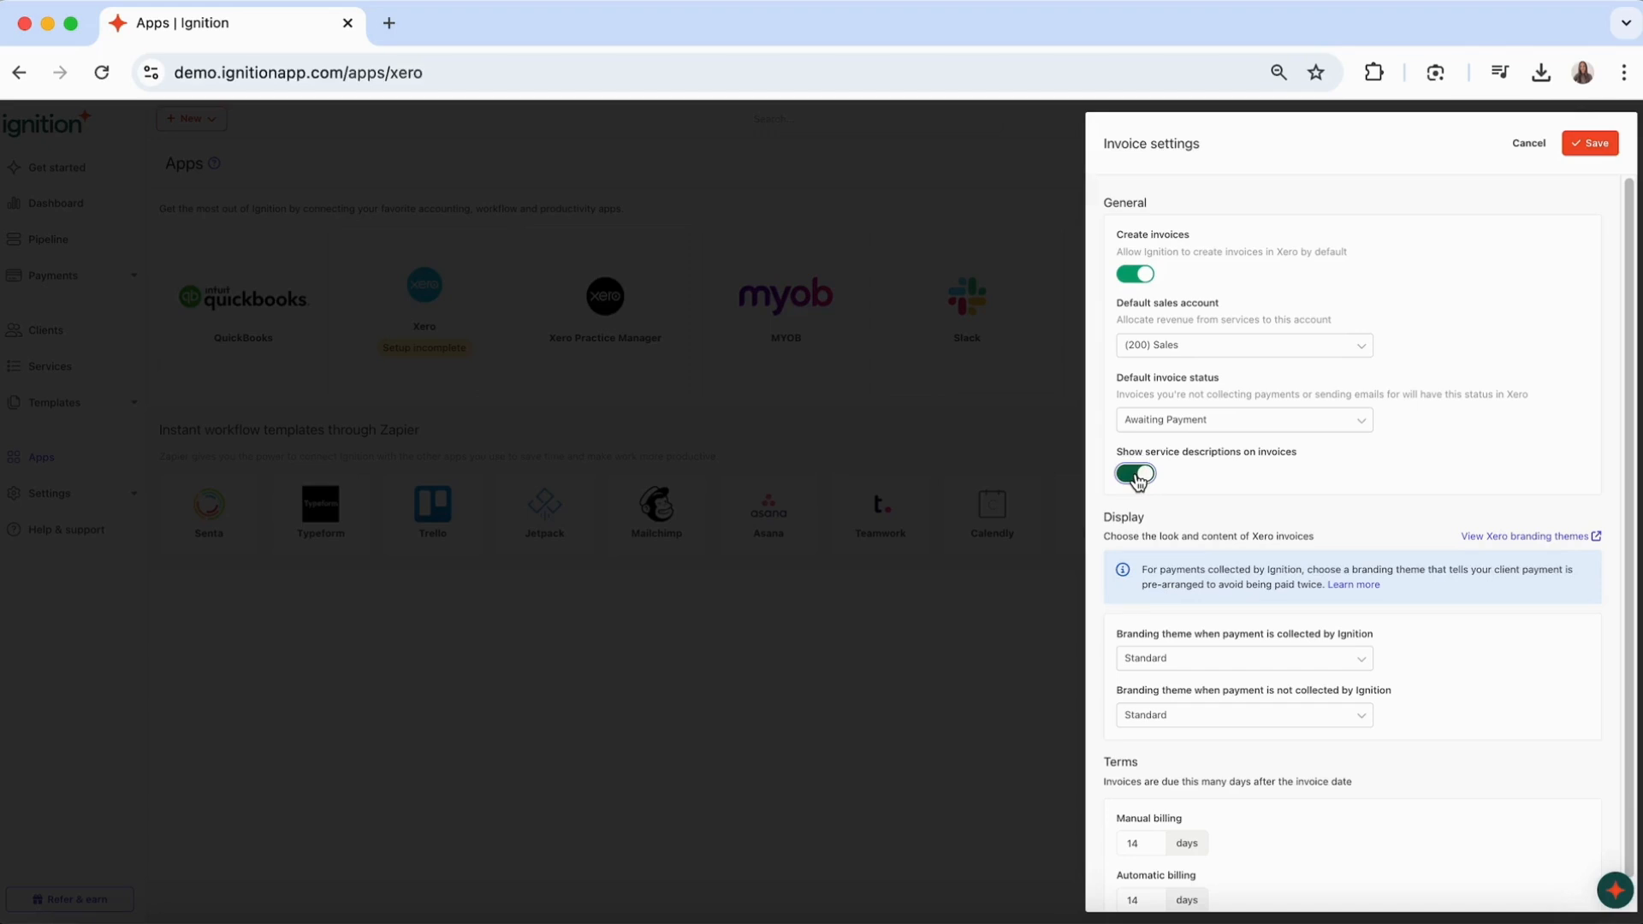
{"action": "left_click", "coordinate": [1138, 480]}
Set the branding theme to Ignition Payments for payments collected by Ignition and Standard for those not collected.
{"action": "left_click", "coordinate": [1198, 670]}
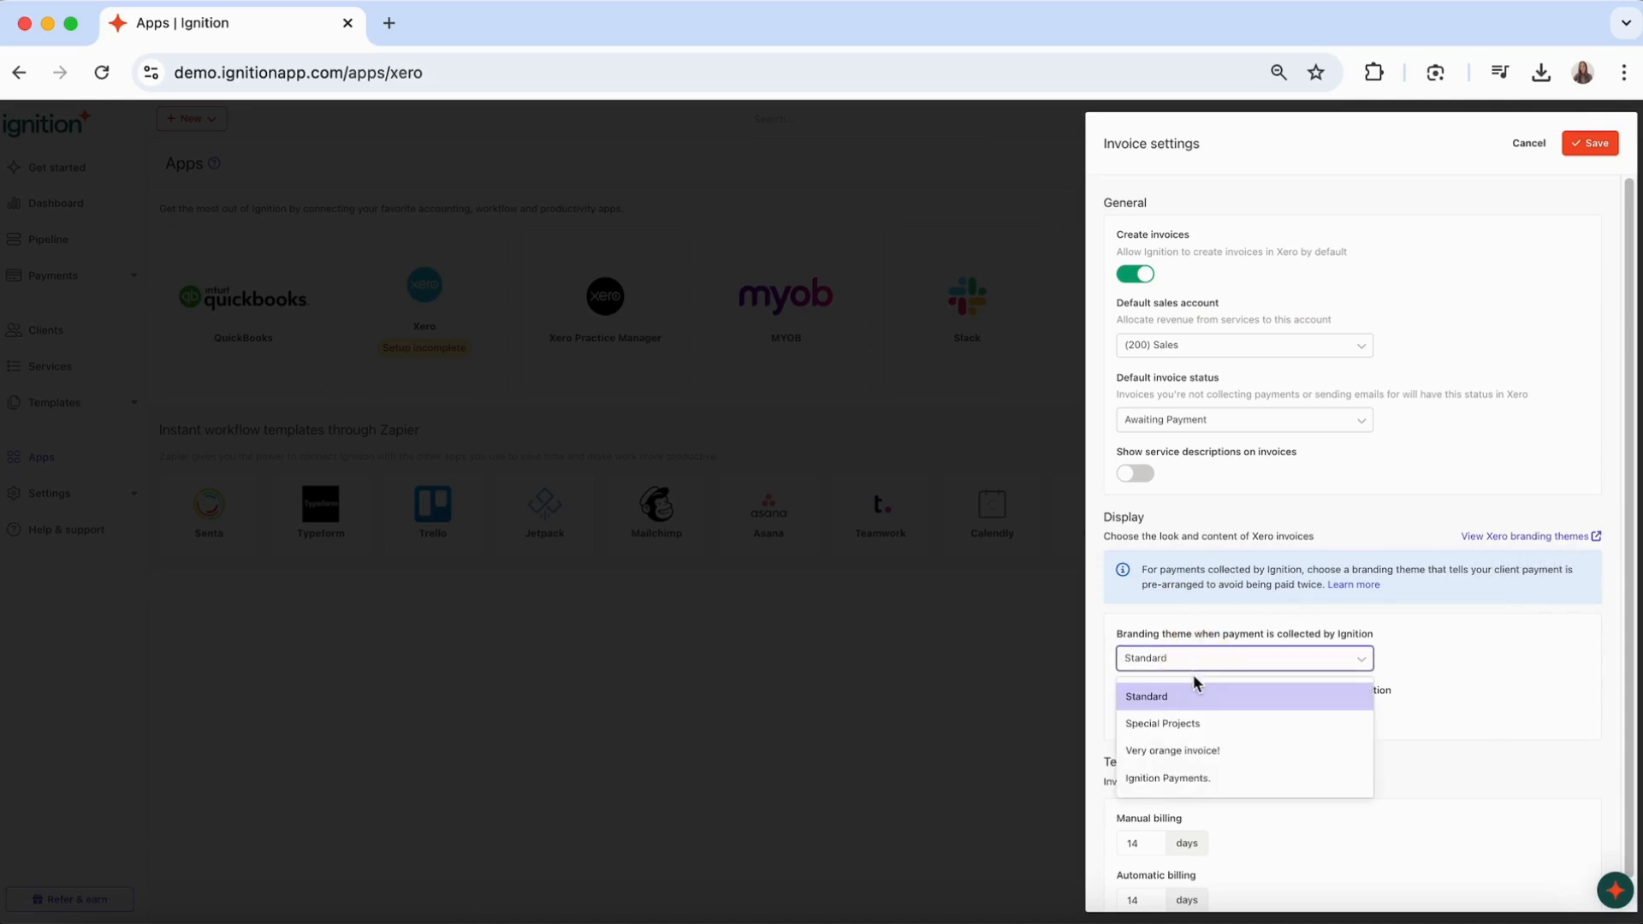
{"action": "left_click", "coordinate": [1197, 781]}
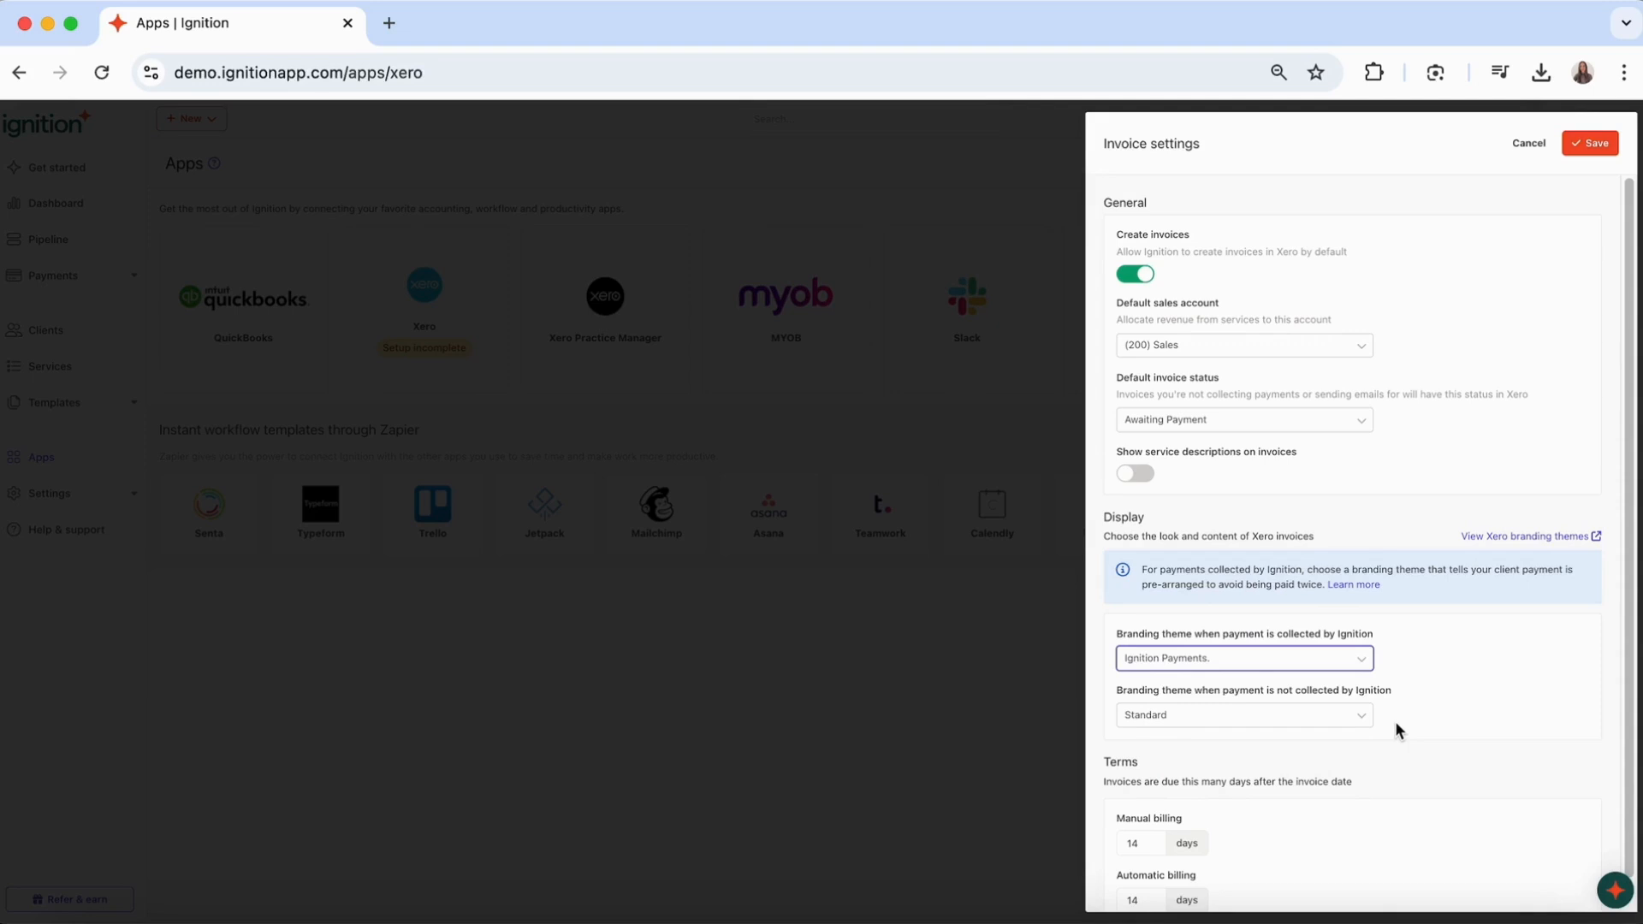
{"action": "left_click", "coordinate": [1352, 725]}
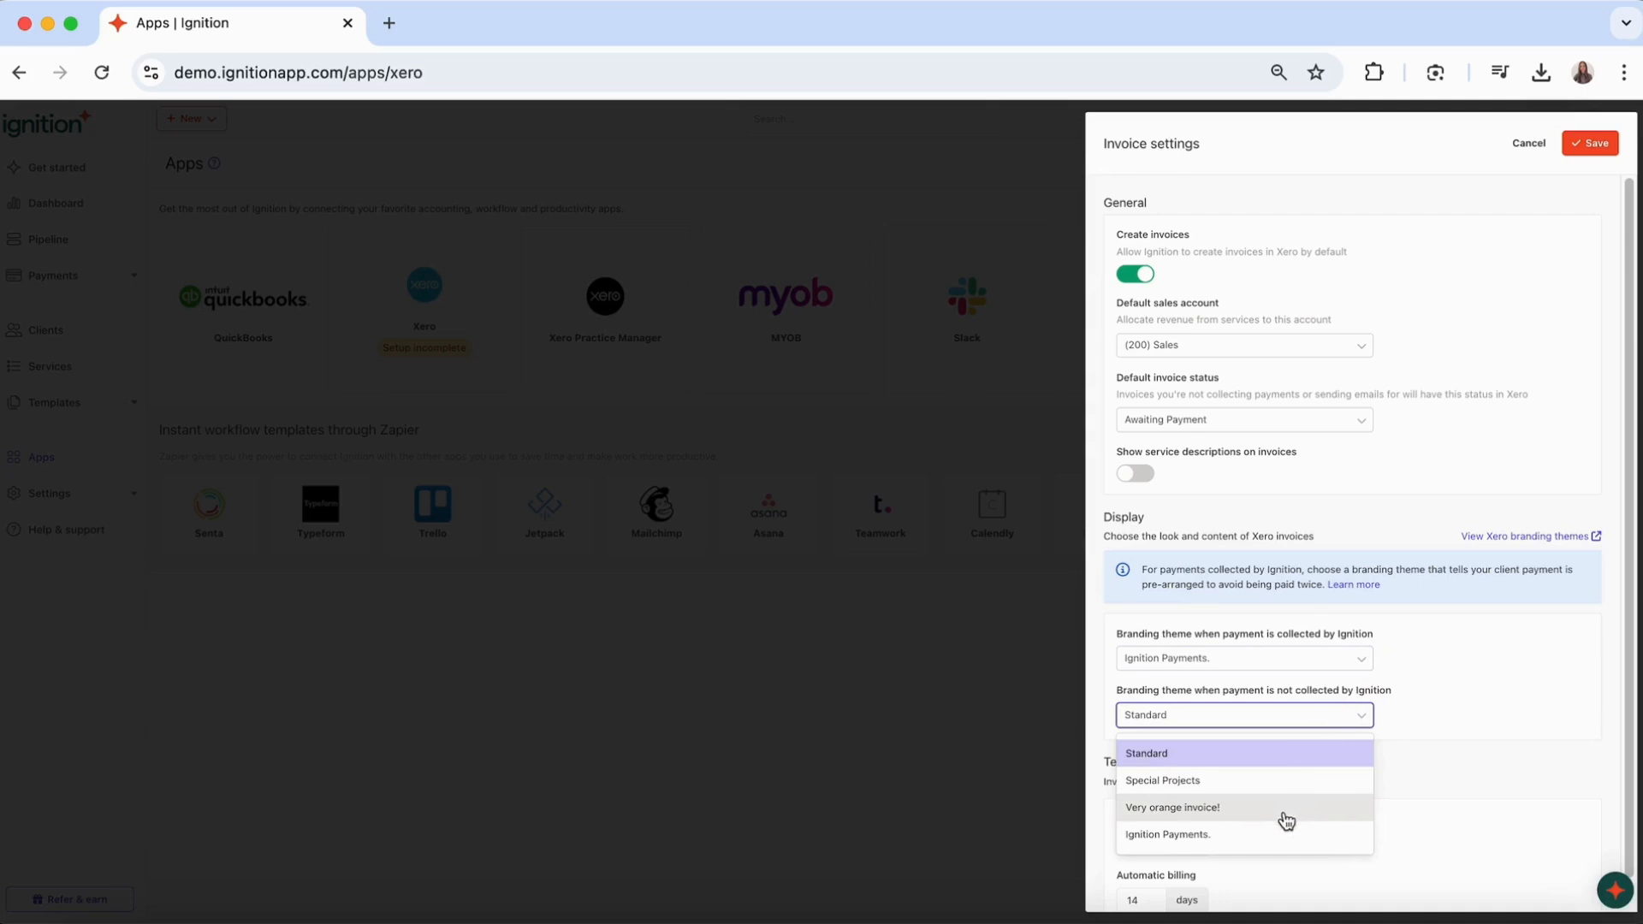
{"action": "left_click", "coordinate": [1225, 757]}
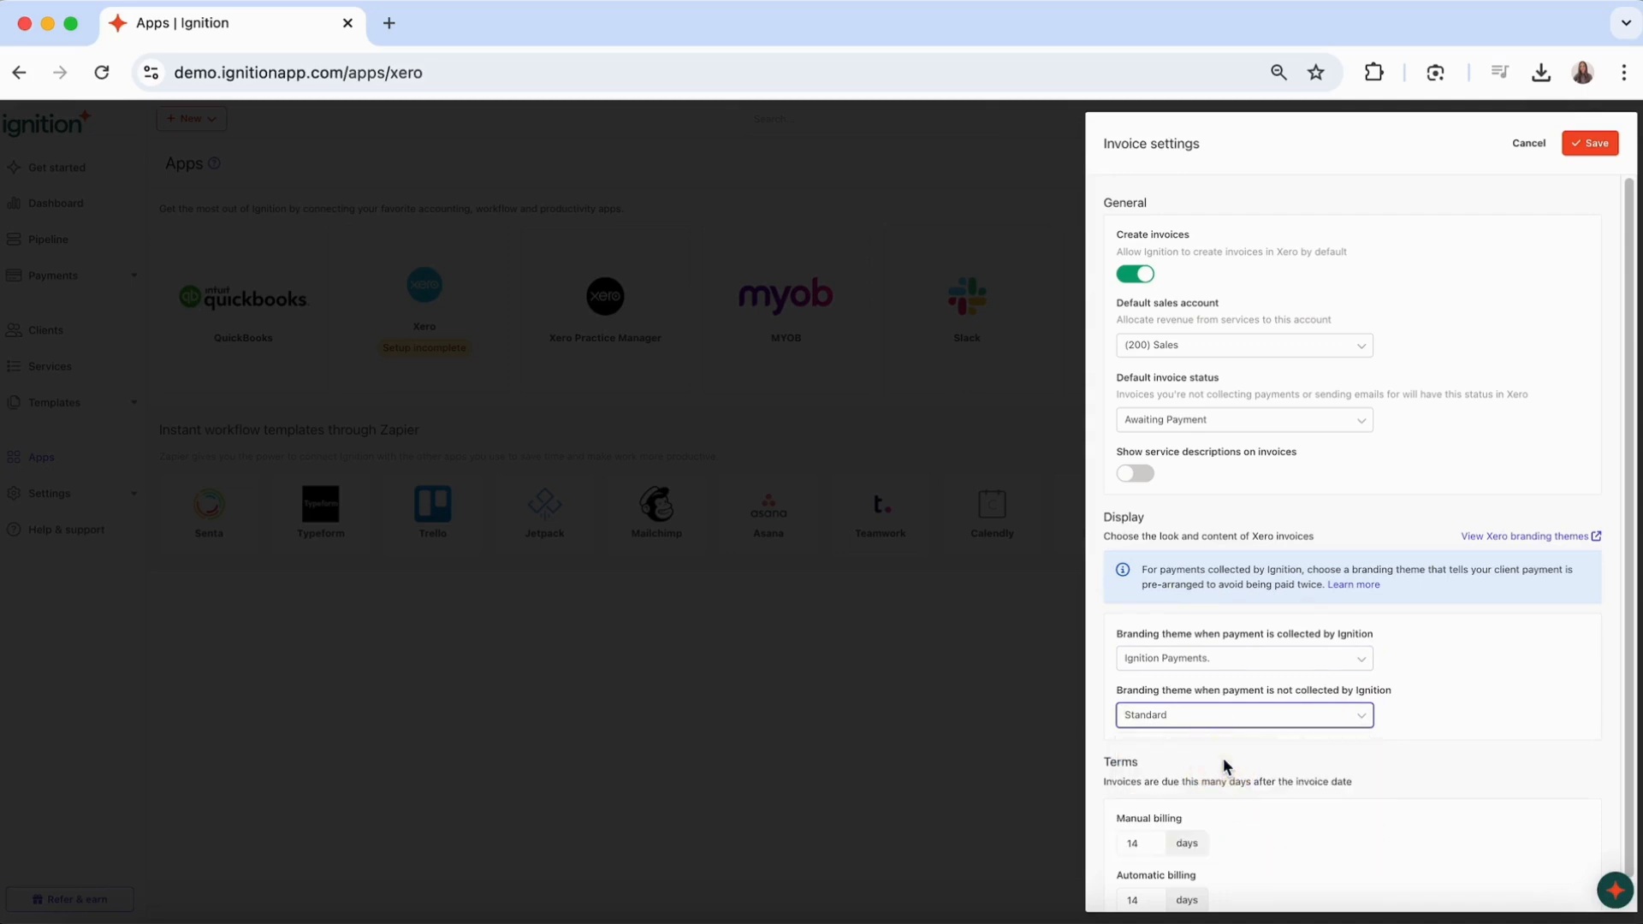
Set the manual and automatic billing terms to 0 days each and save the invoice settings.
{"action": "scroll", "coordinate": [1224, 758], "scroll_direction": "down", "scroll_amount": 1}
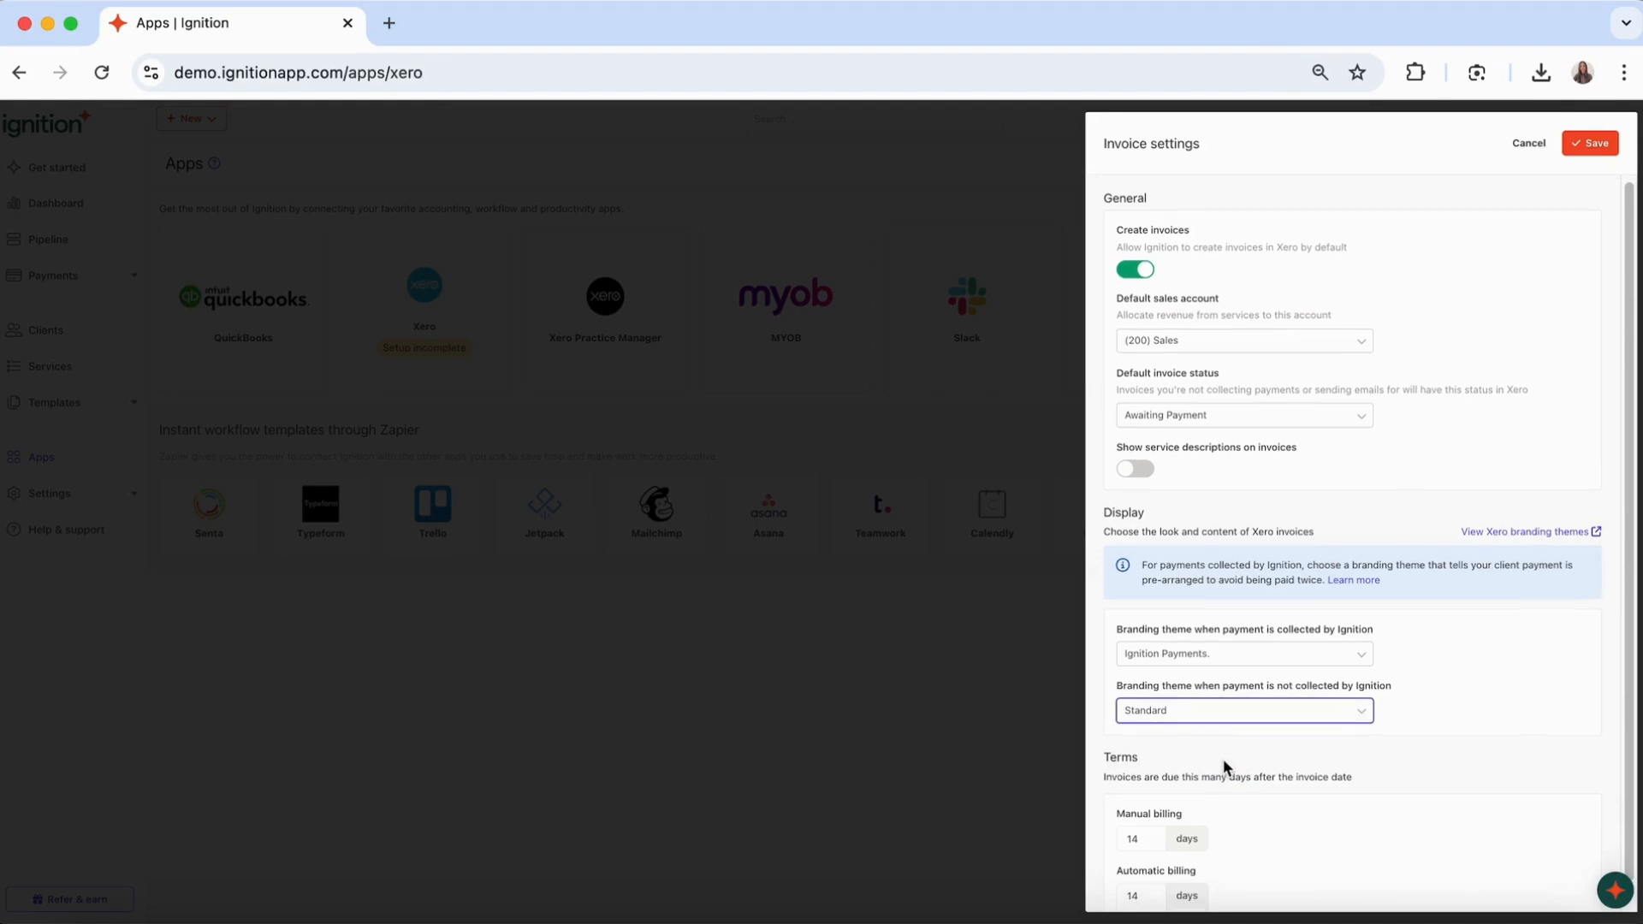
{"action": "scroll", "coordinate": [1224, 768], "scroll_direction": "down", "scroll_amount": 1}
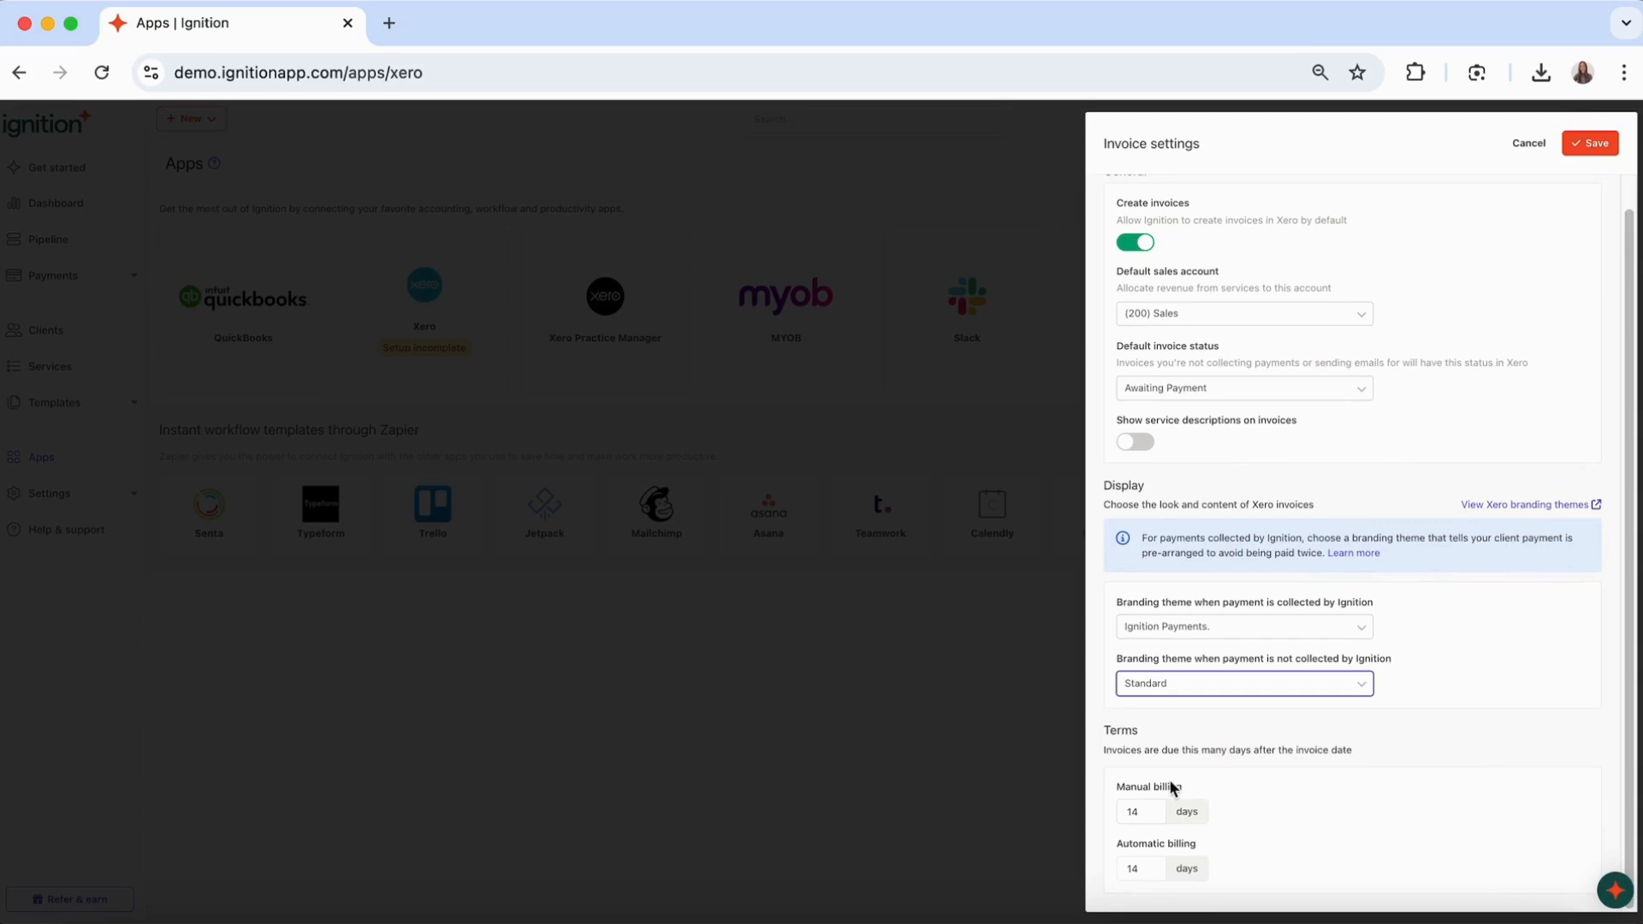
{"action": "double_click", "coordinate": [1144, 815]}
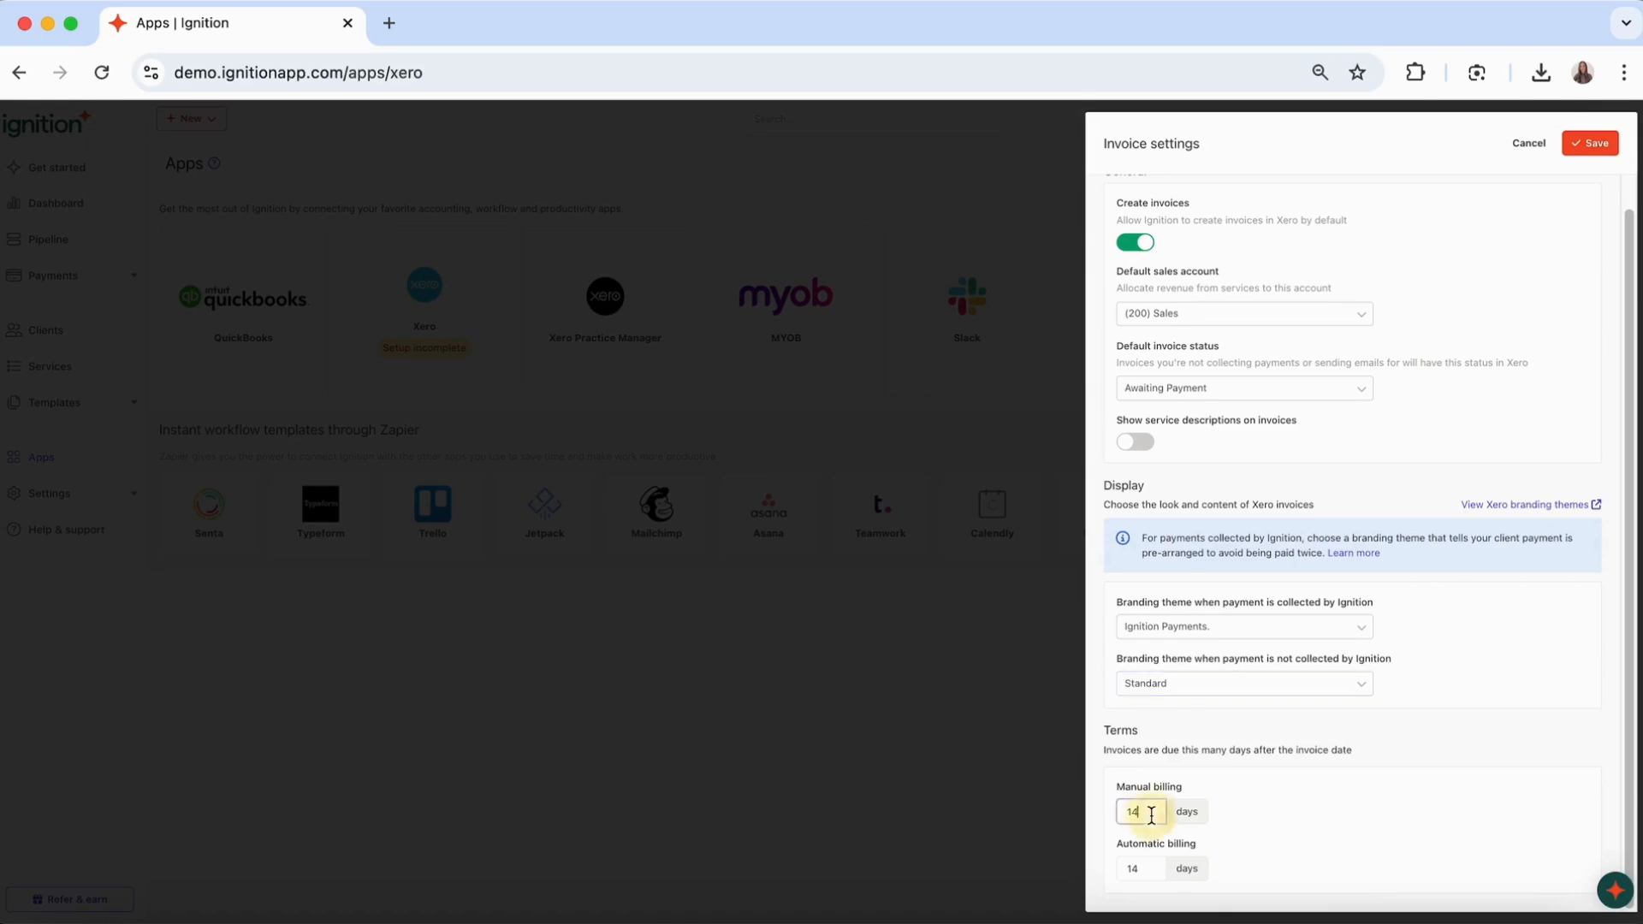
{"action": "type", "text": "0"}
{"action": "double_click", "coordinate": [1149, 866]}
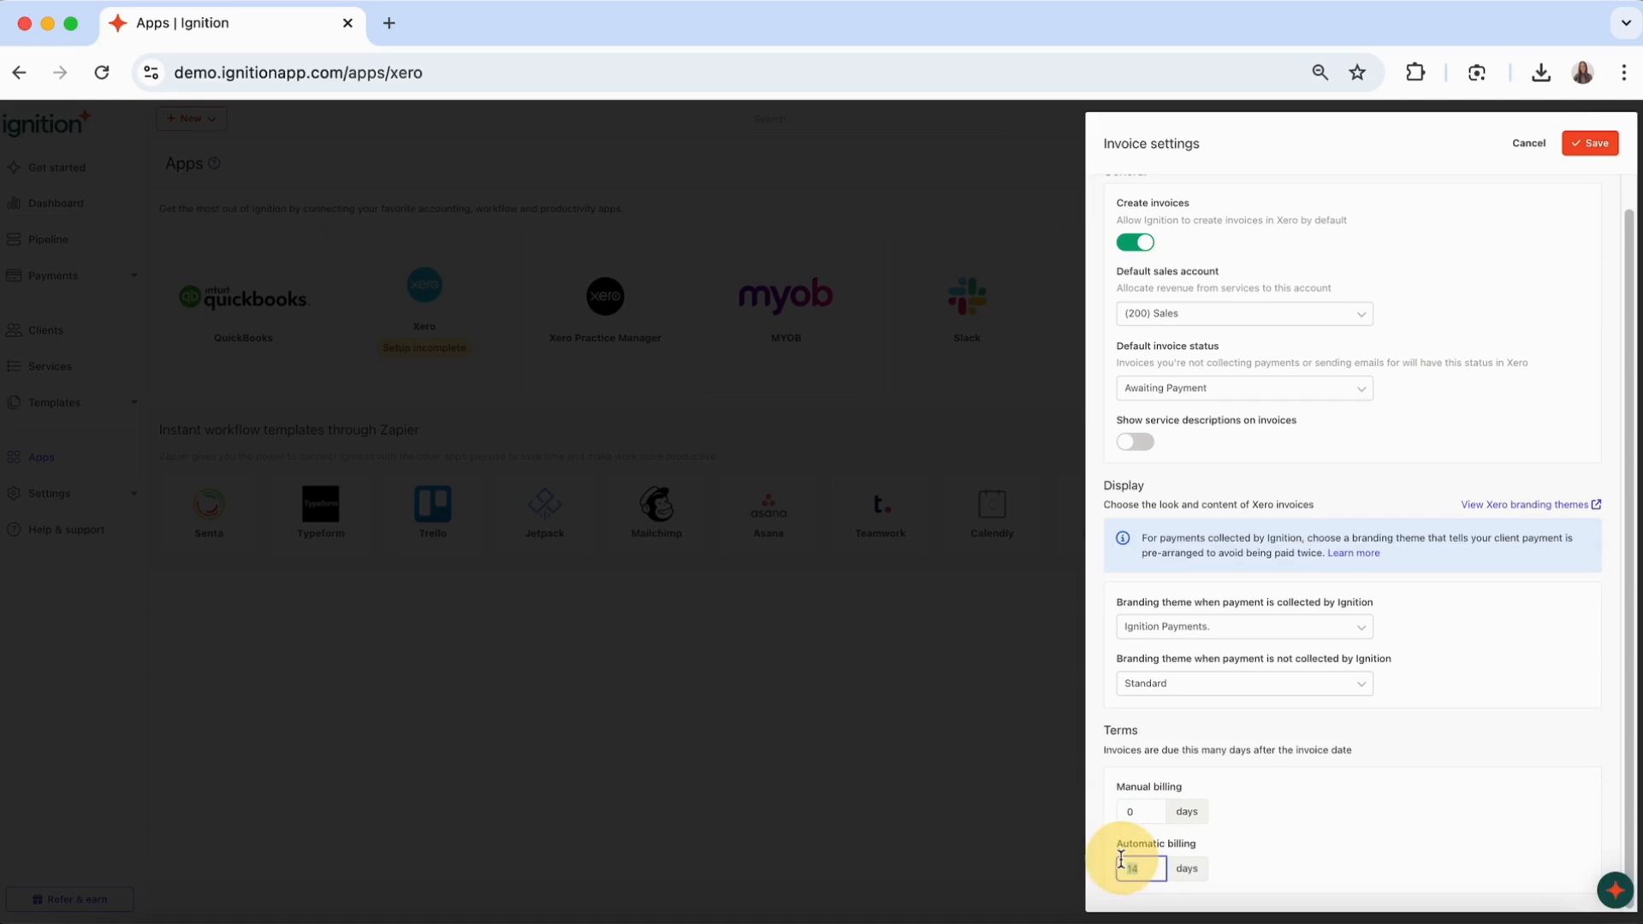
{"action": "type", "text": "0"}
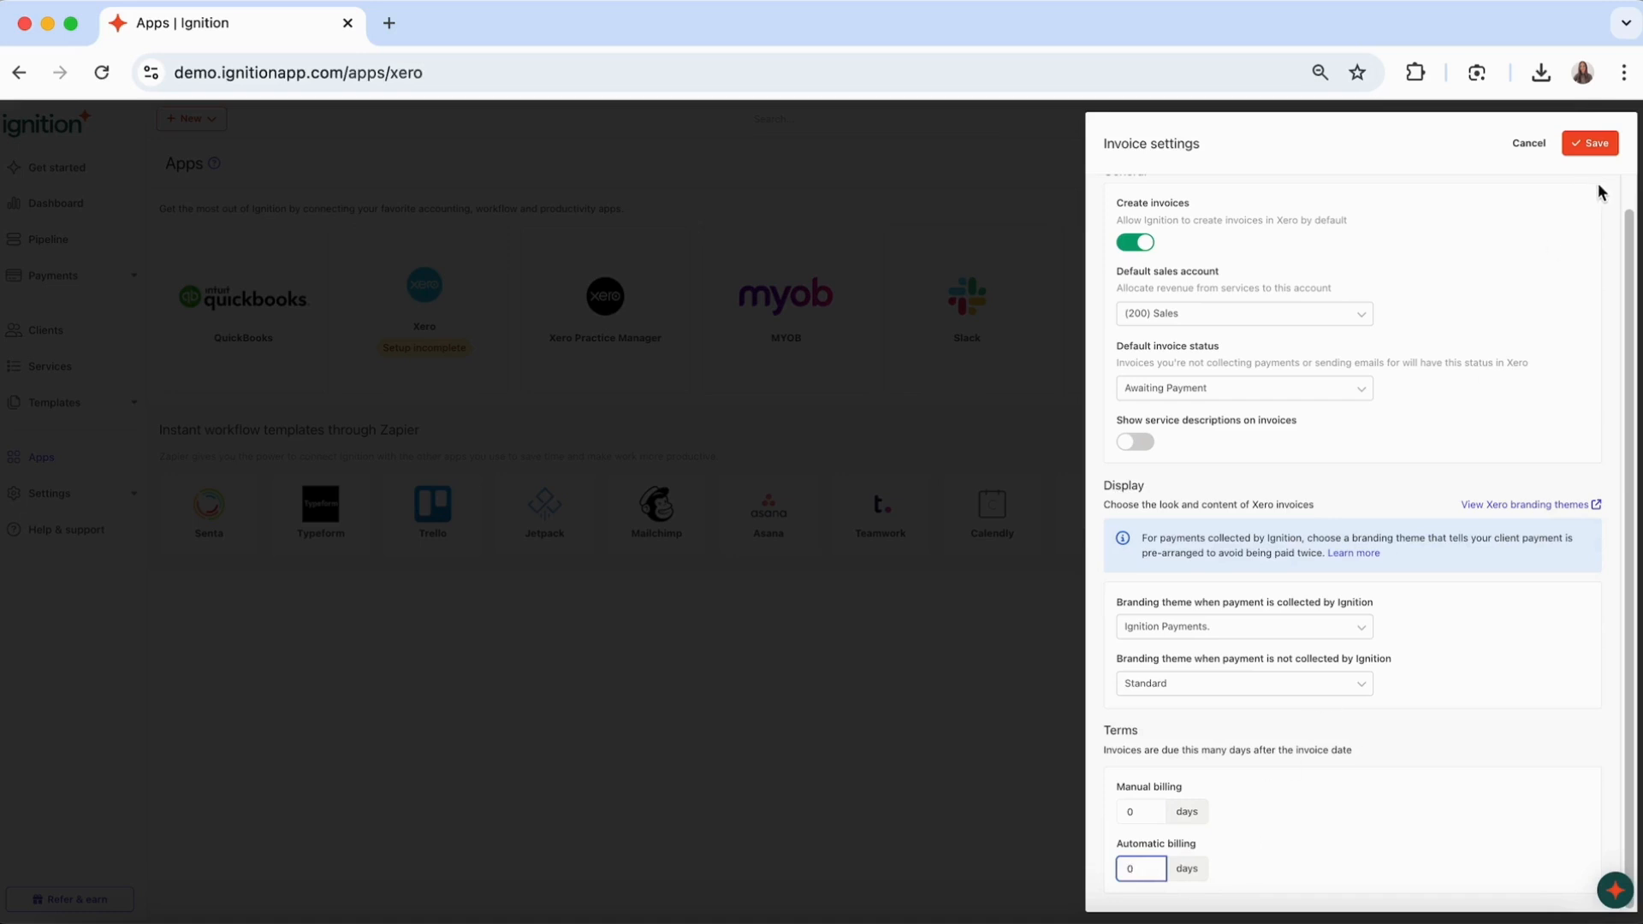
{"action": "left_click", "coordinate": [1593, 144]}
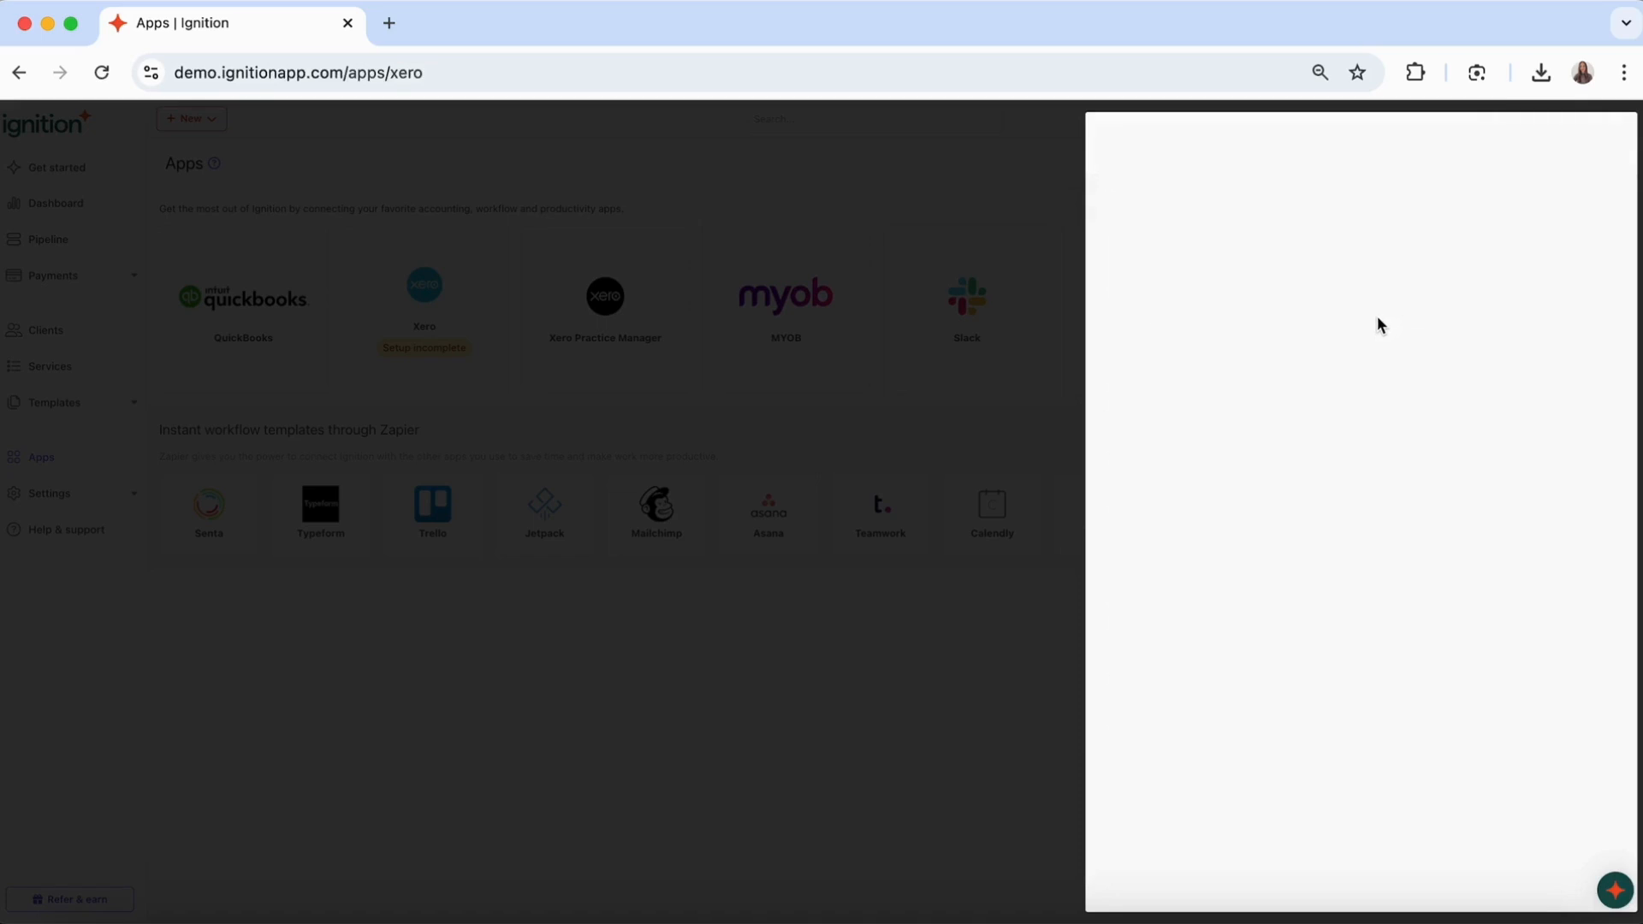
Map the Ignition GST and GST Free tax rates to Xero tax rates and confirm the mapping.
{"action": "left_click", "coordinate": [1333, 489]}
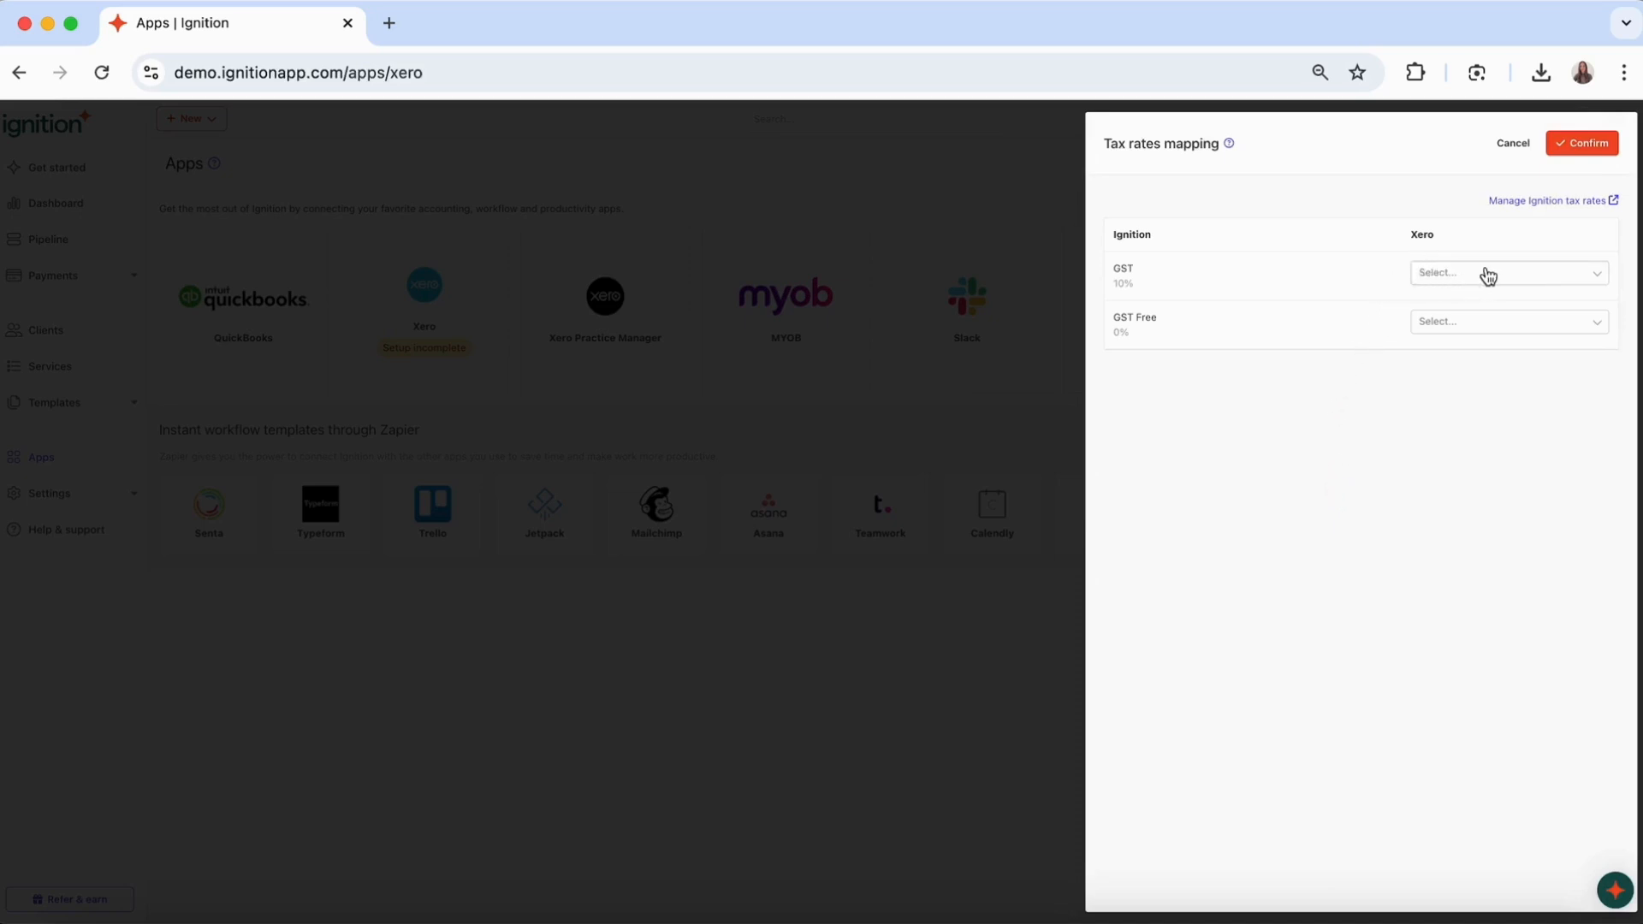
{"action": "left_click", "coordinate": [1520, 276]}
{"action": "left_click", "coordinate": [1491, 367]}
{"action": "left_click", "coordinate": [1482, 324]}
{"action": "left_click", "coordinate": [1472, 390]}
{"action": "left_click", "coordinate": [1607, 146]}
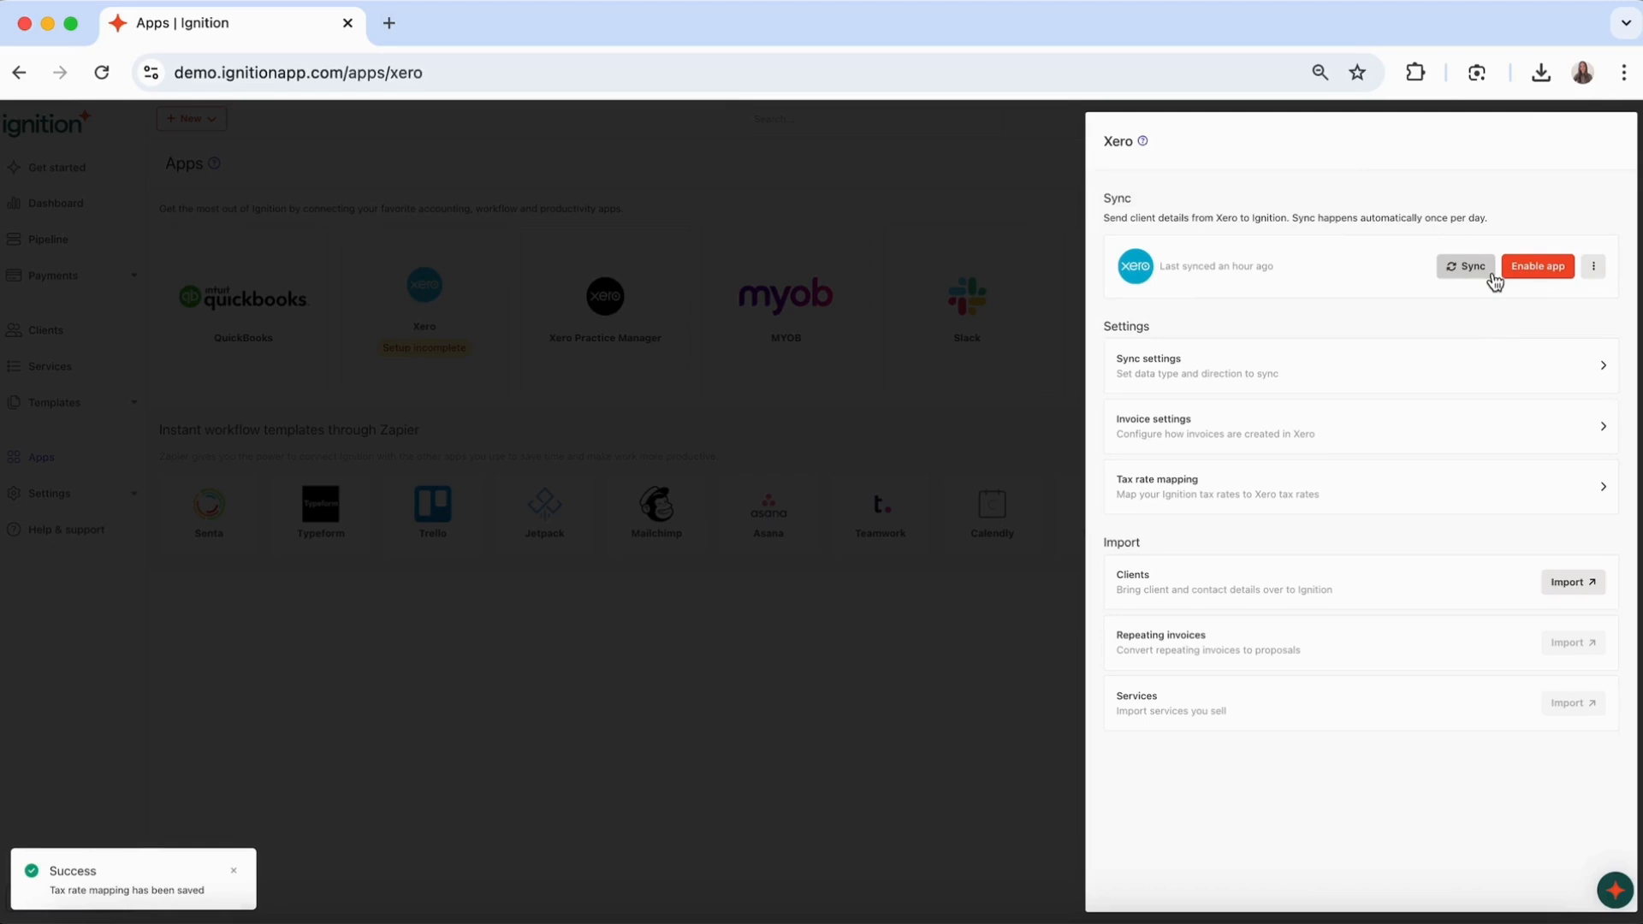
Enable the Xero app and run a sync of the client details from Xero.
{"action": "left_click", "coordinate": [1547, 279]}
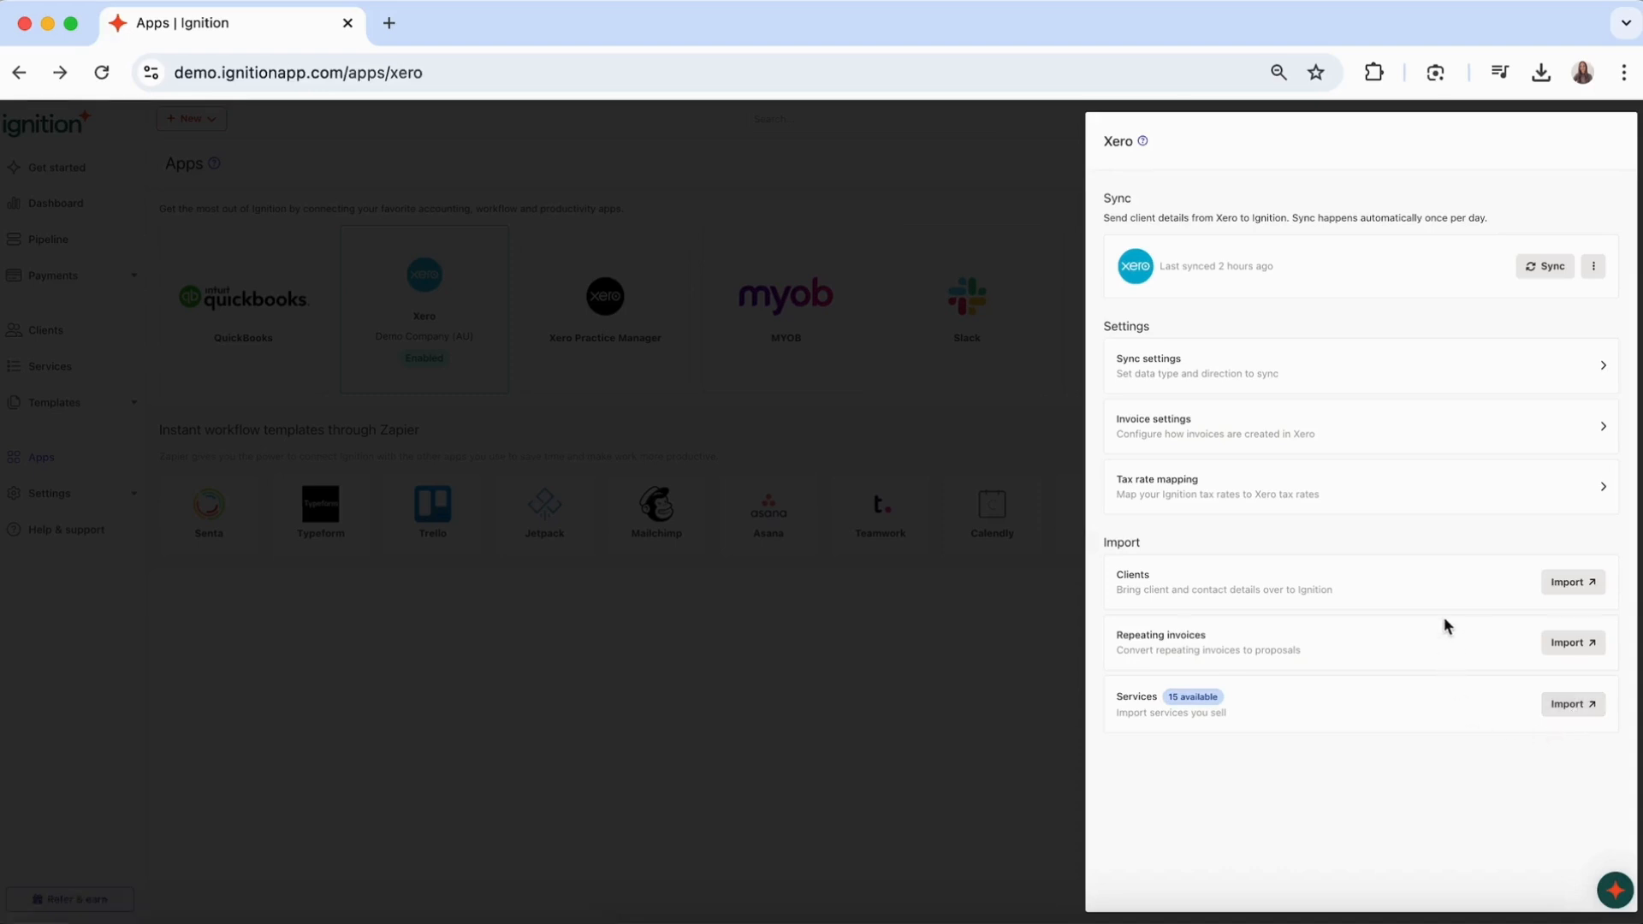
{"action": "left_click", "coordinate": [1543, 268]}
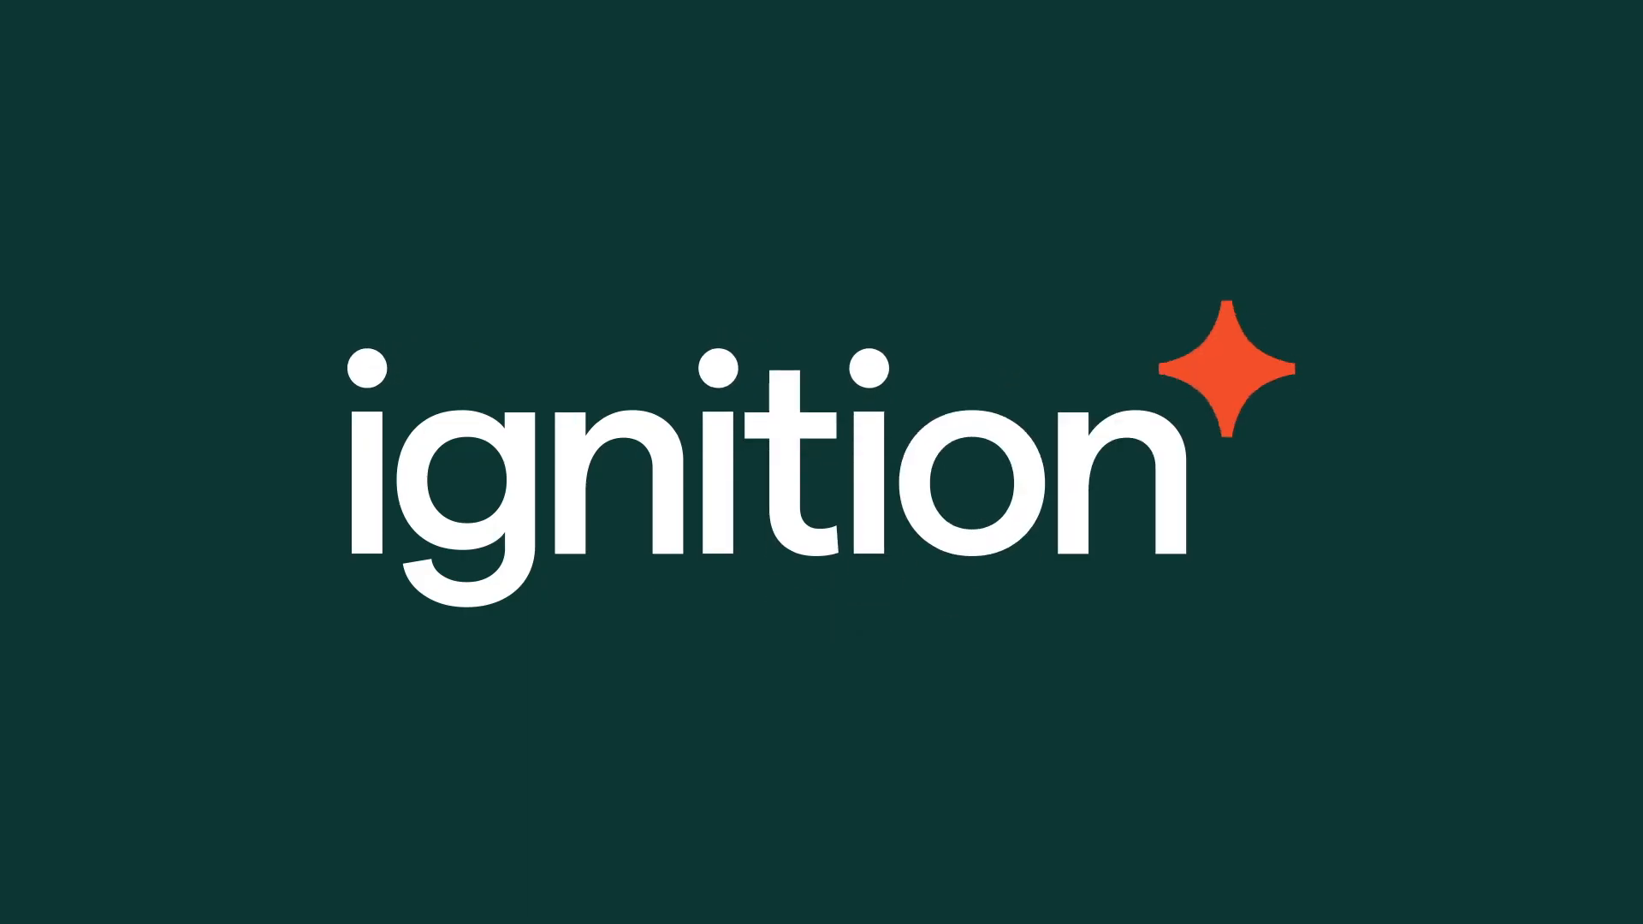